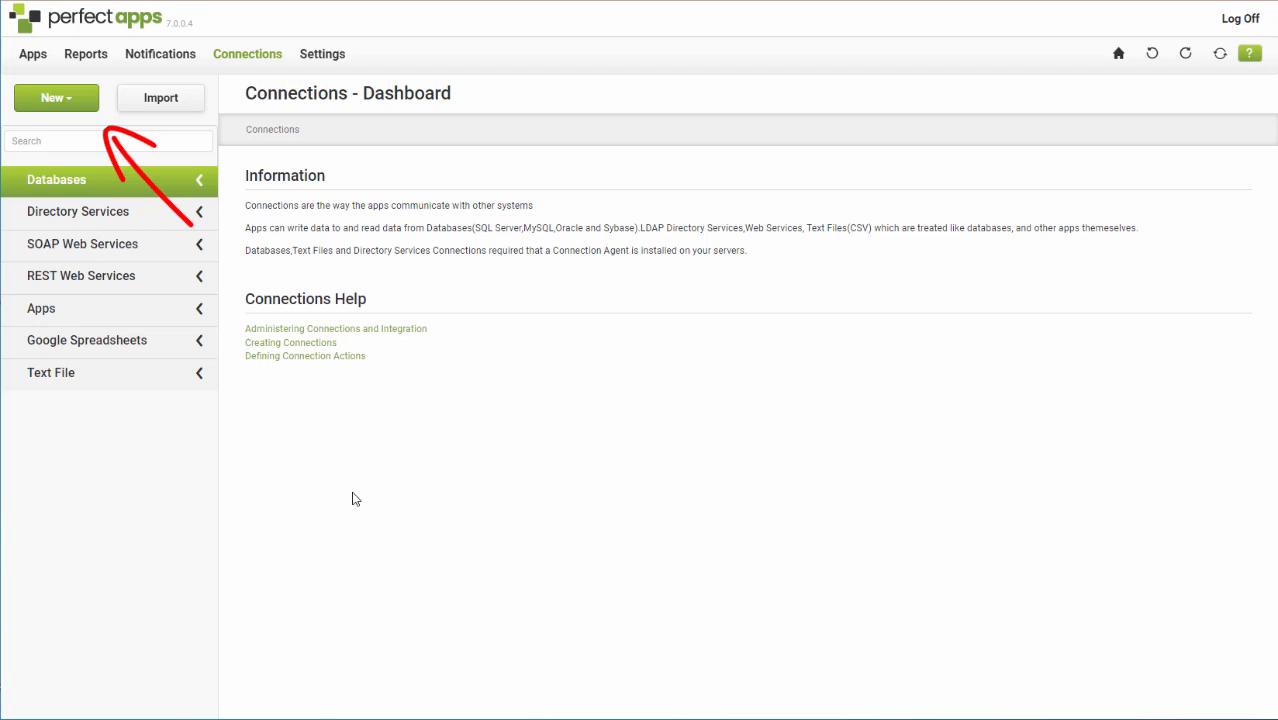
Create a new REST web service connection and name it OpenAI API.
{"action": "left_click", "coordinate": [62, 101]}
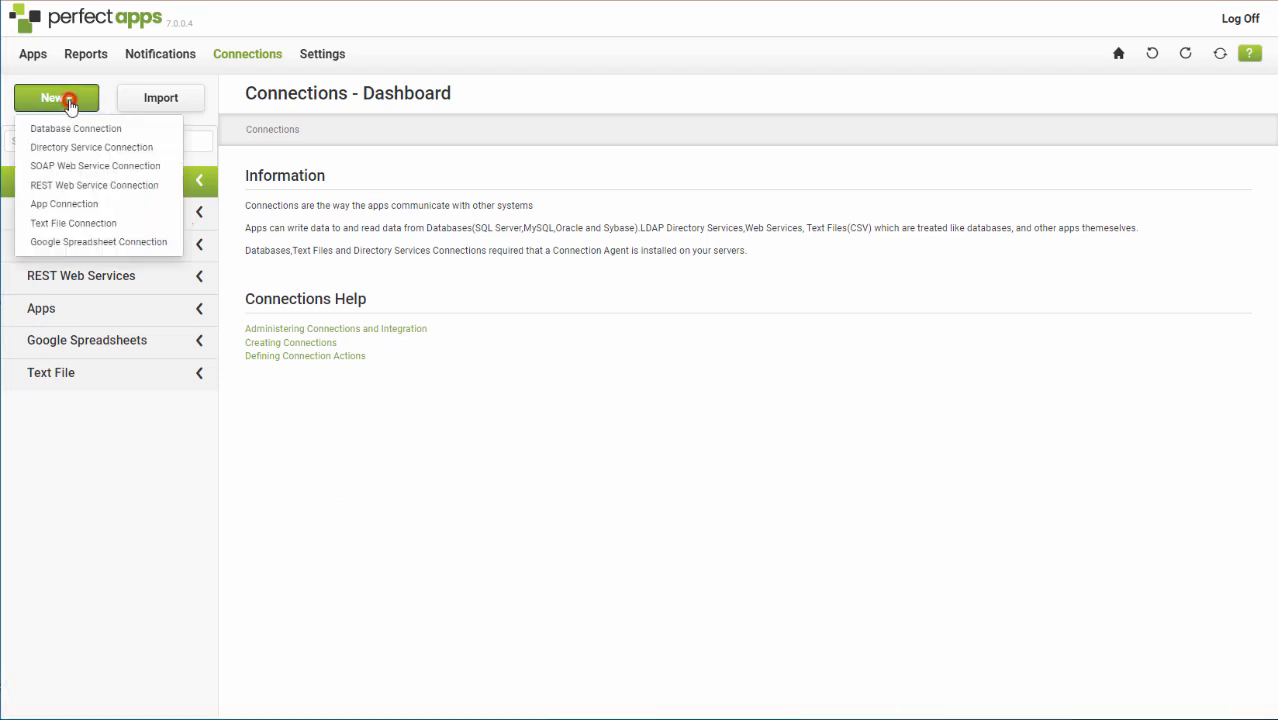
{"action": "left_click", "coordinate": [96, 187]}
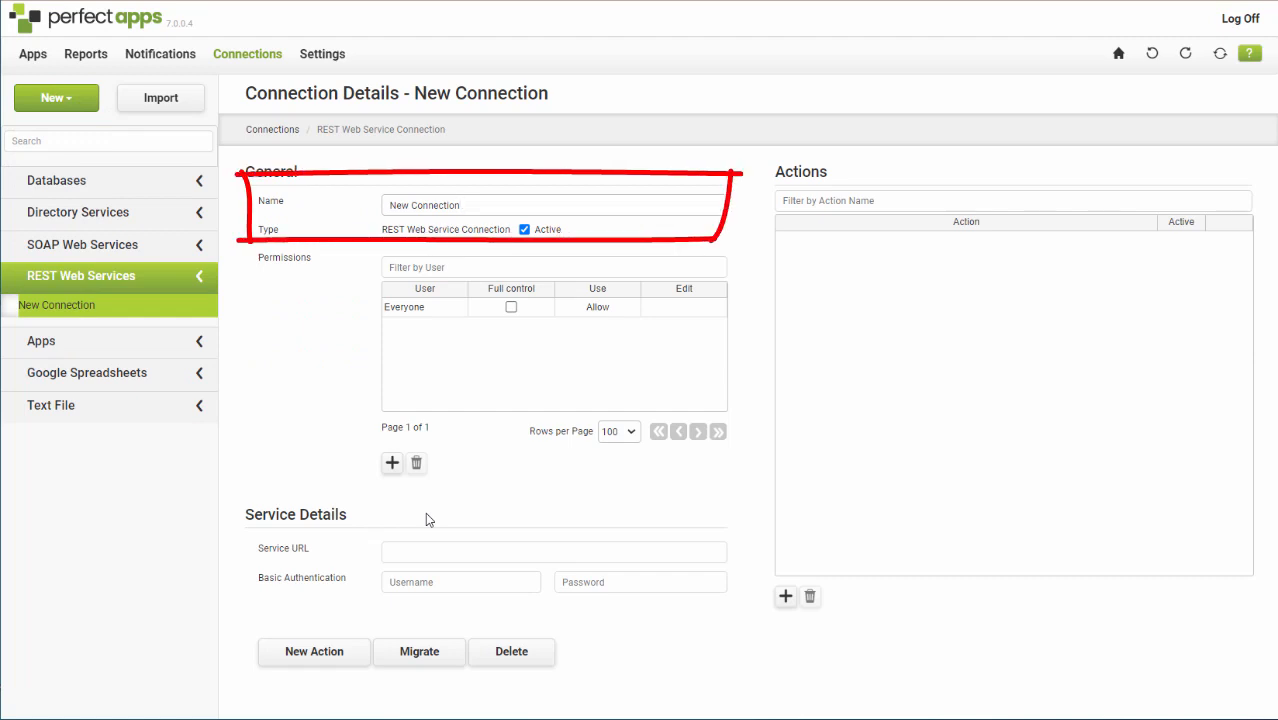
{"action": "left_click_drag", "start_coordinate": [460, 205], "coordinate": [354, 209]}
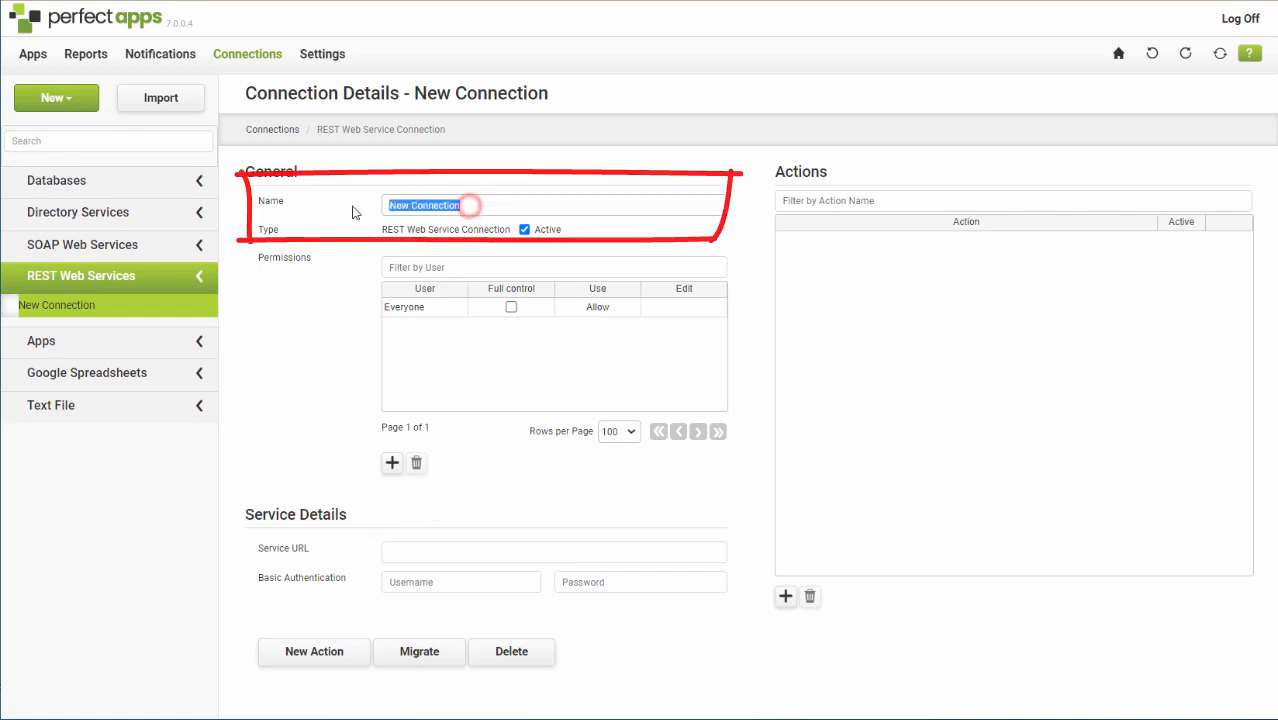
{"action": "type", "text": "Open"}
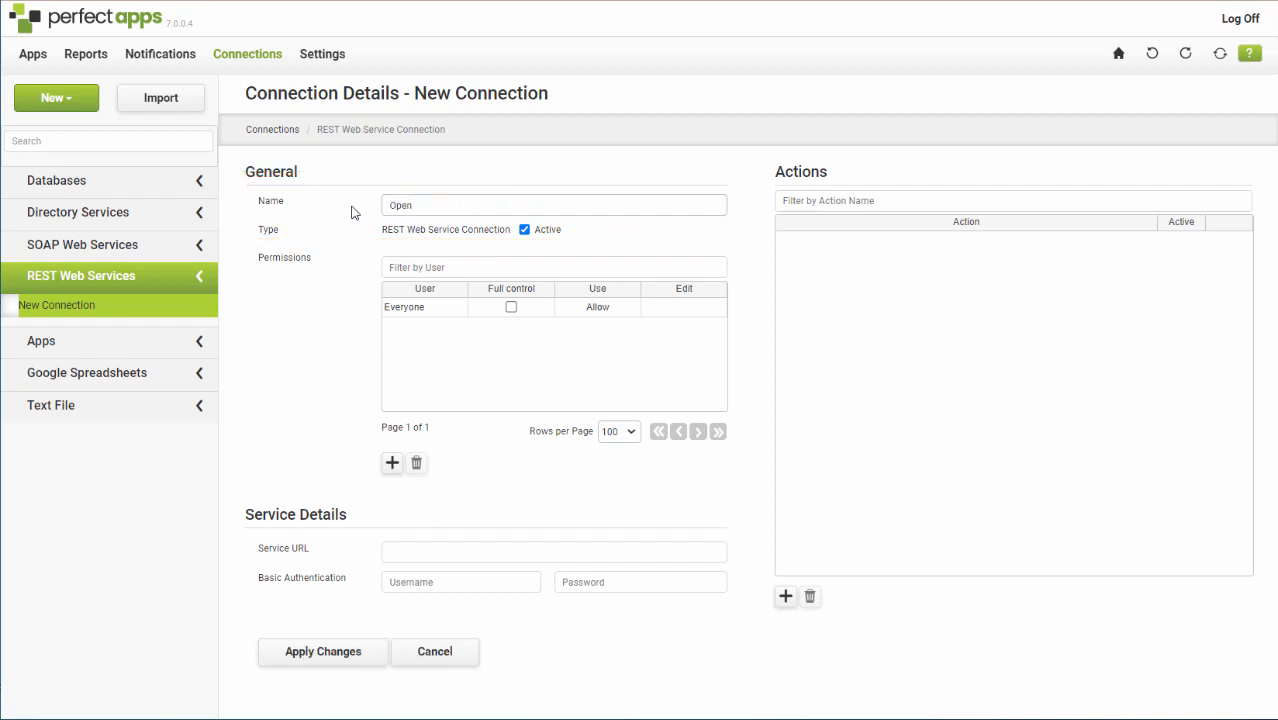
{"action": "type", "text": "AI API"}
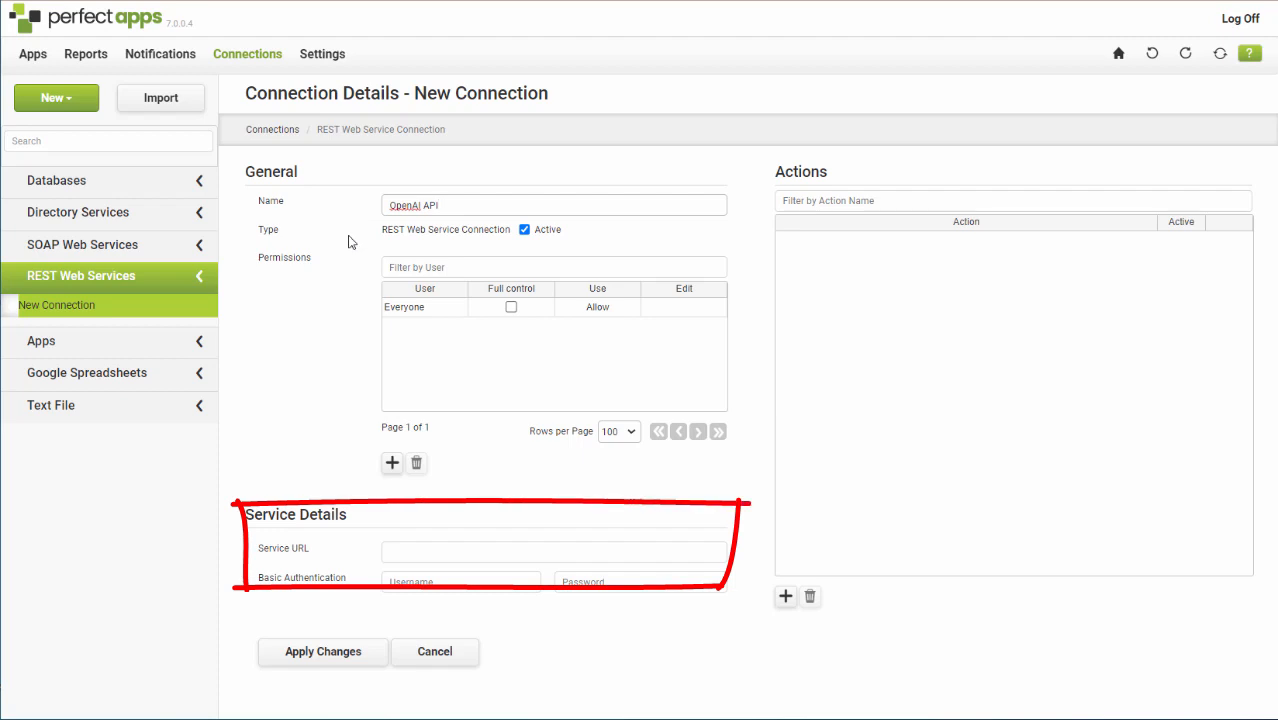
{"action": "left_click", "coordinate": [442, 551]}
{"action": "type", "text": "h"}
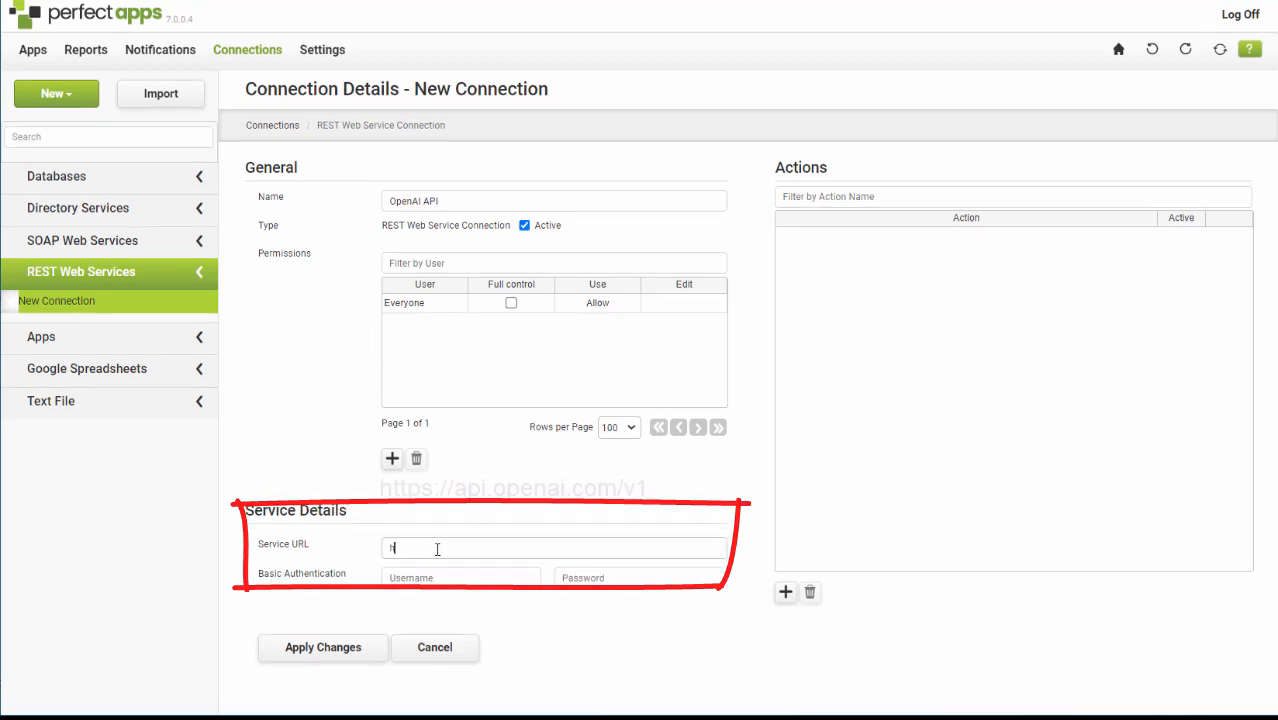
{"action": "type", "text": "ttps"}
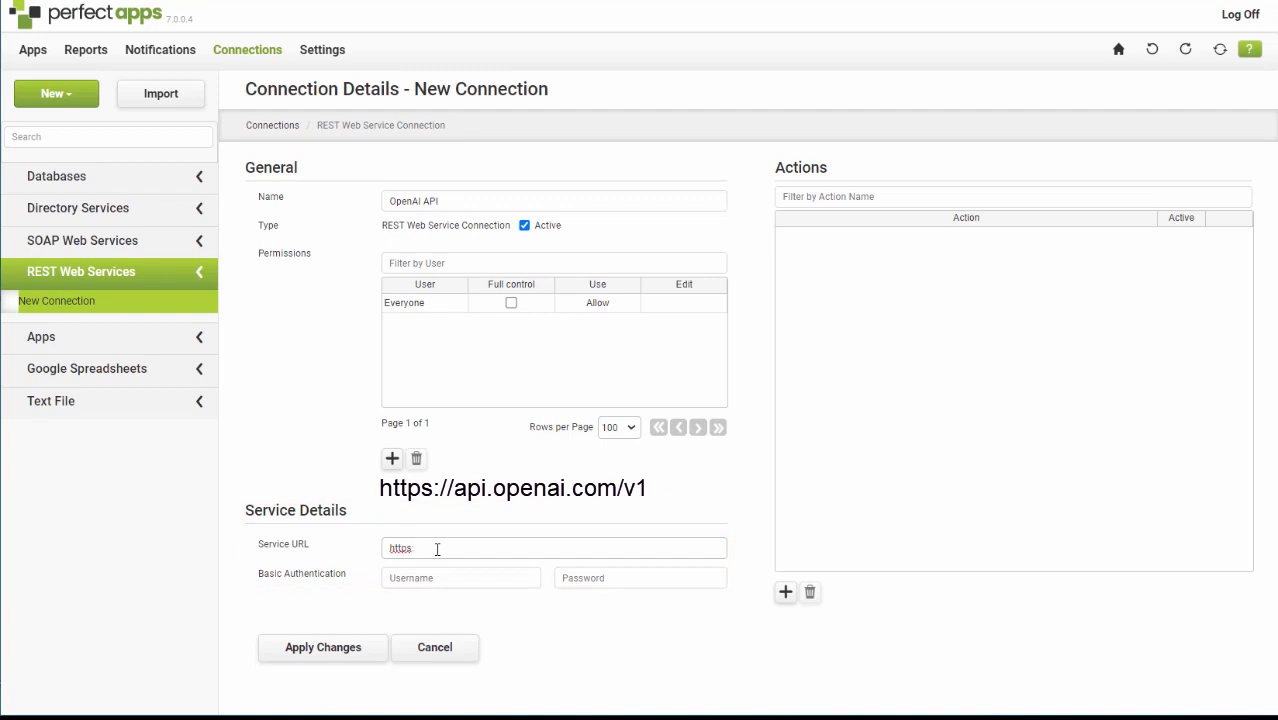
{"action": "type", "text": "://api.openai.com/v1"}
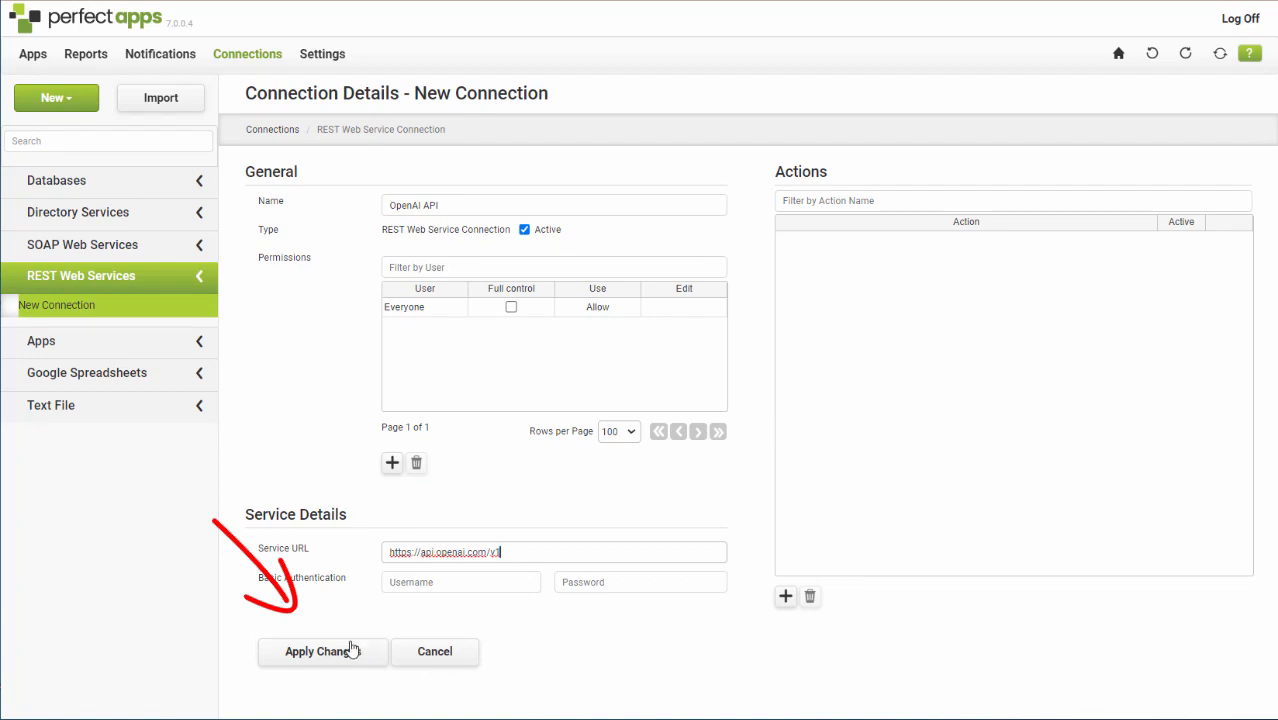
{"action": "left_click", "coordinate": [318, 652]}
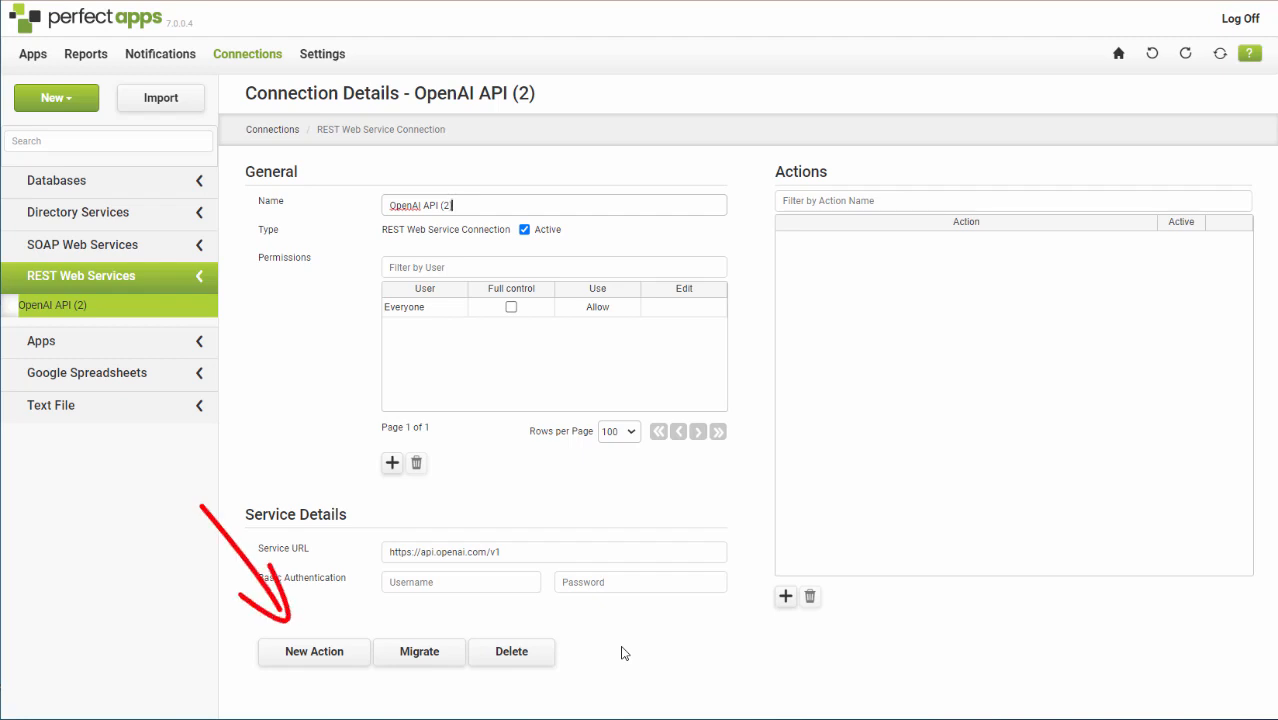
Add a new action to the connection, named Chat Completions, with the type POST.
{"action": "left_click", "coordinate": [320, 655]}
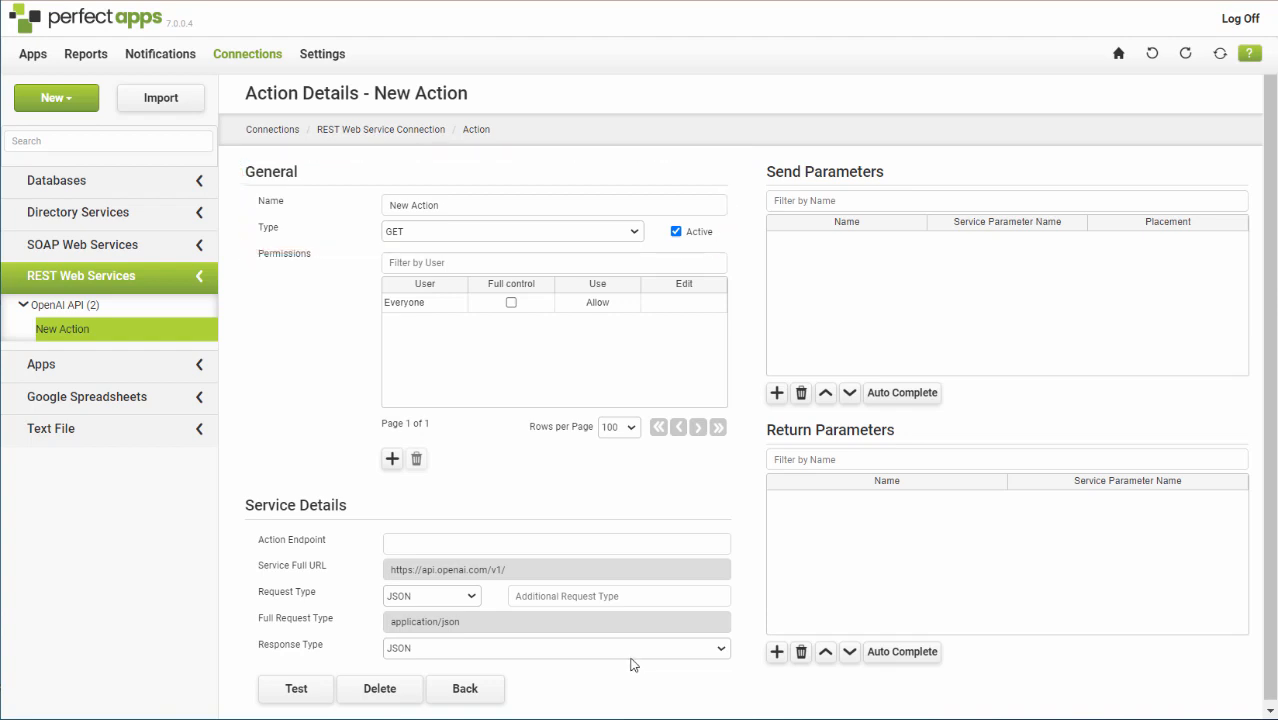
{"action": "triple_click", "coordinate": [456, 203]}
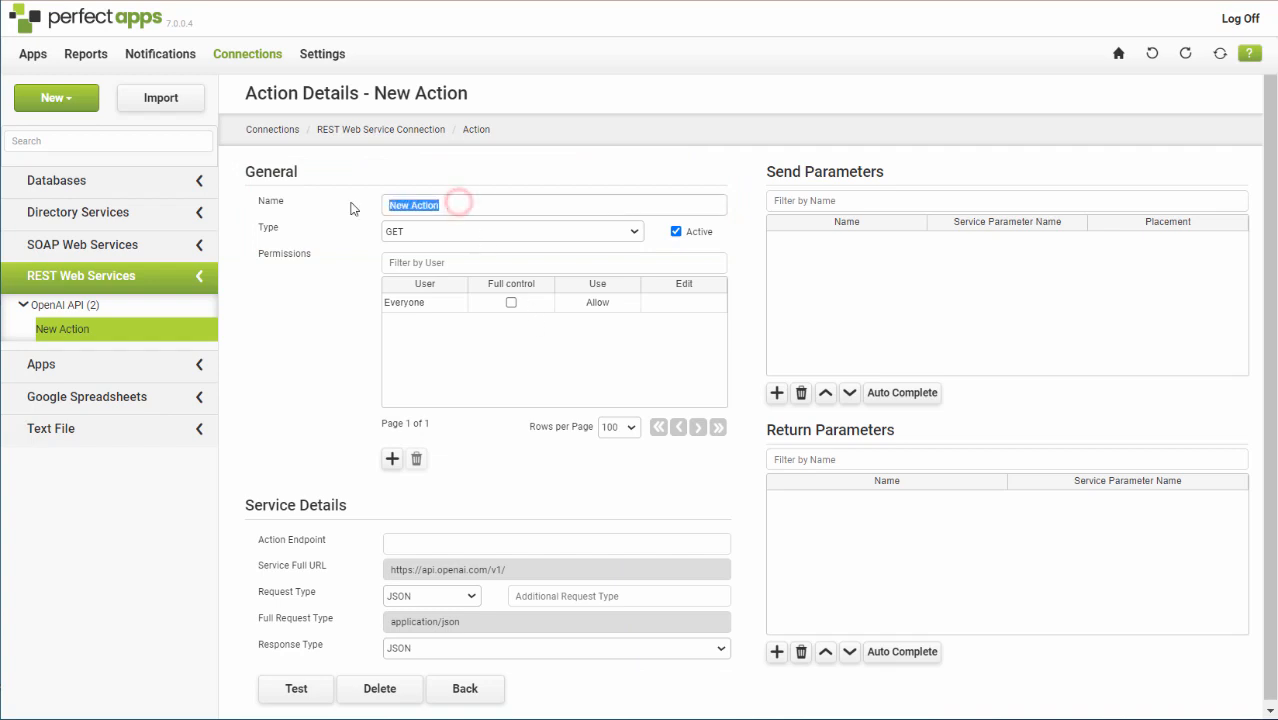
{"action": "type", "text": "Chat Comp"}
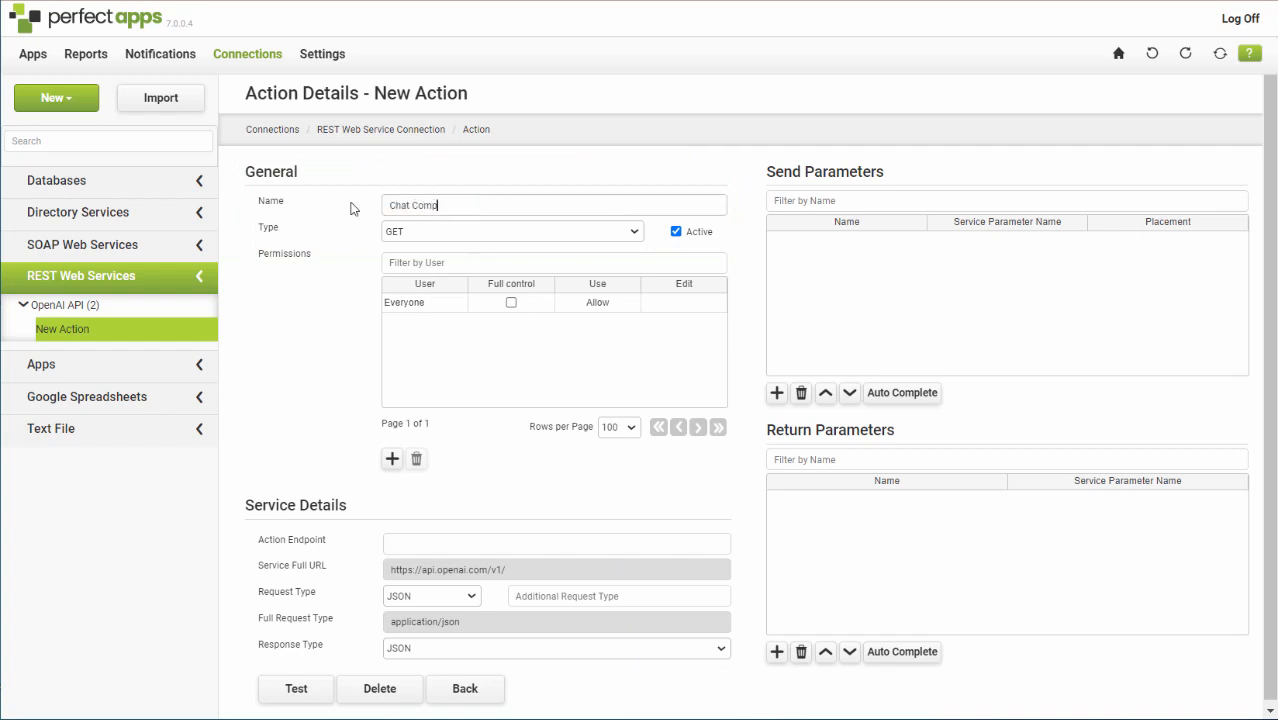
{"action": "type", "text": "letions"}
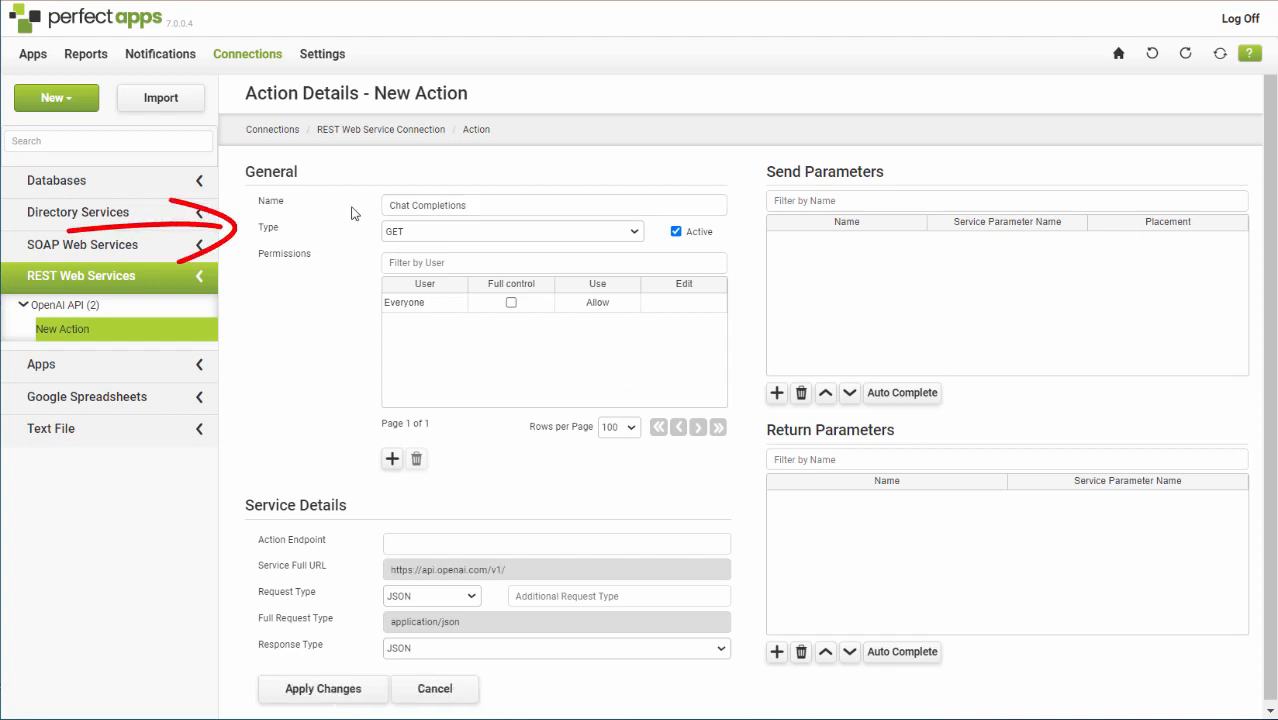
{"action": "left_click", "coordinate": [634, 232]}
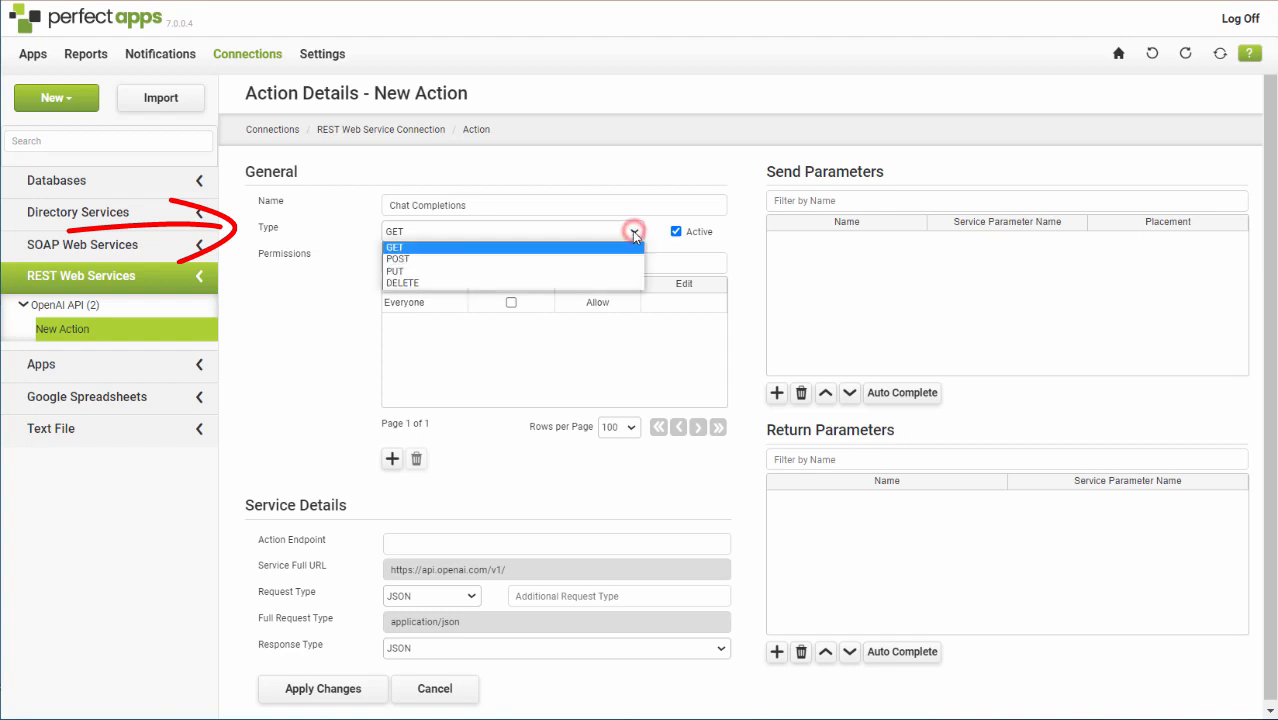
{"action": "left_click", "coordinate": [397, 259]}
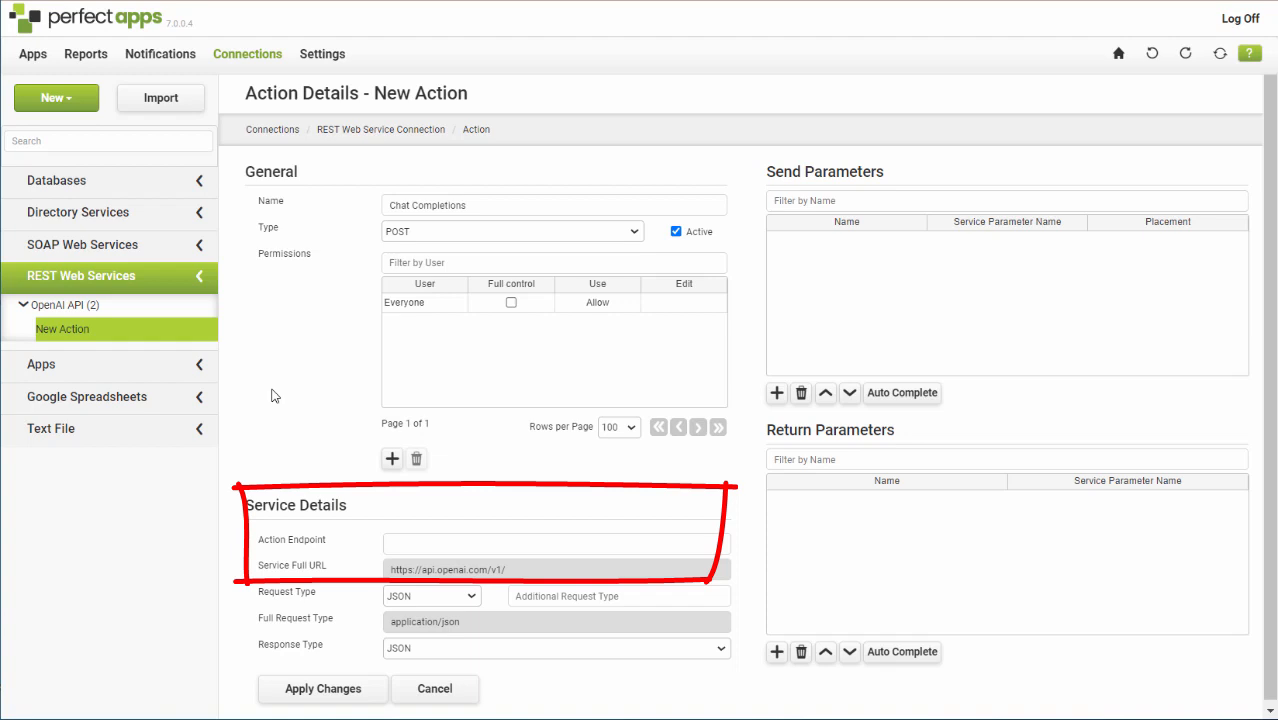
Set the action endpoint to chat/completions and choose JSON as the request type.
{"action": "left_click", "coordinate": [419, 542]}
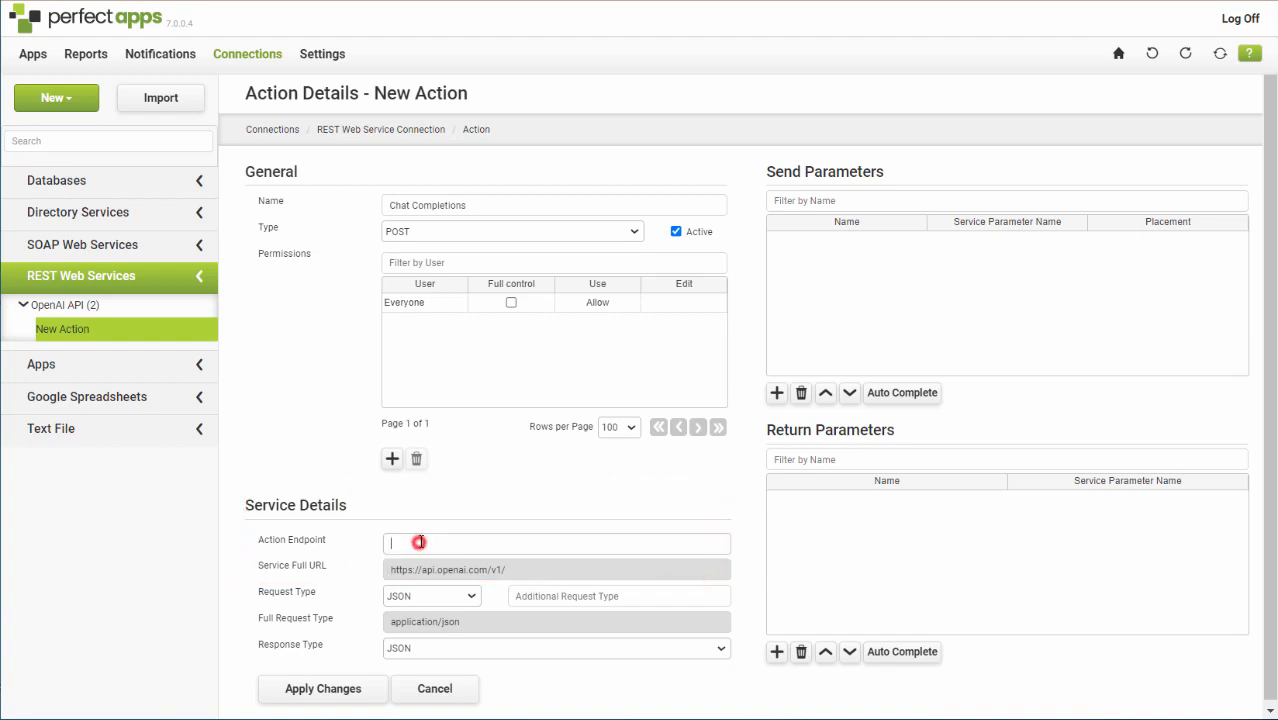
{"action": "type", "text": "chat/co"}
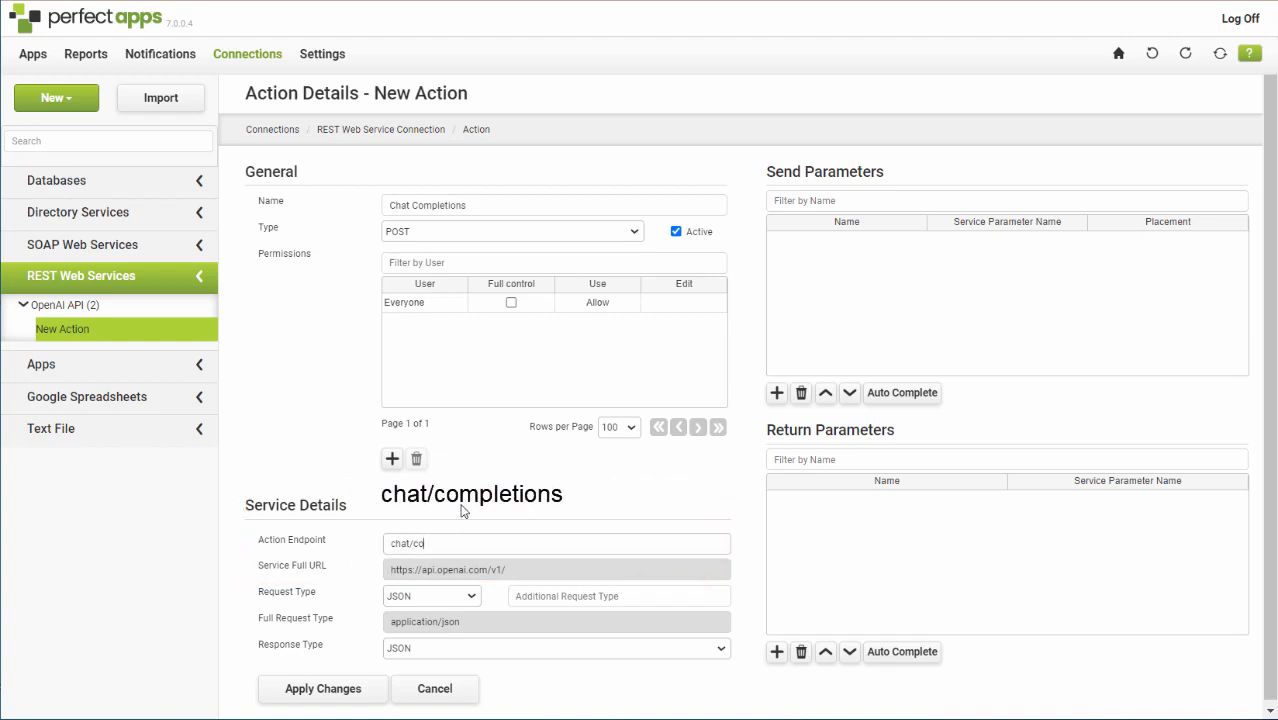
{"action": "type", "text": "mpletions"}
{"action": "left_click", "coordinate": [441, 486]}
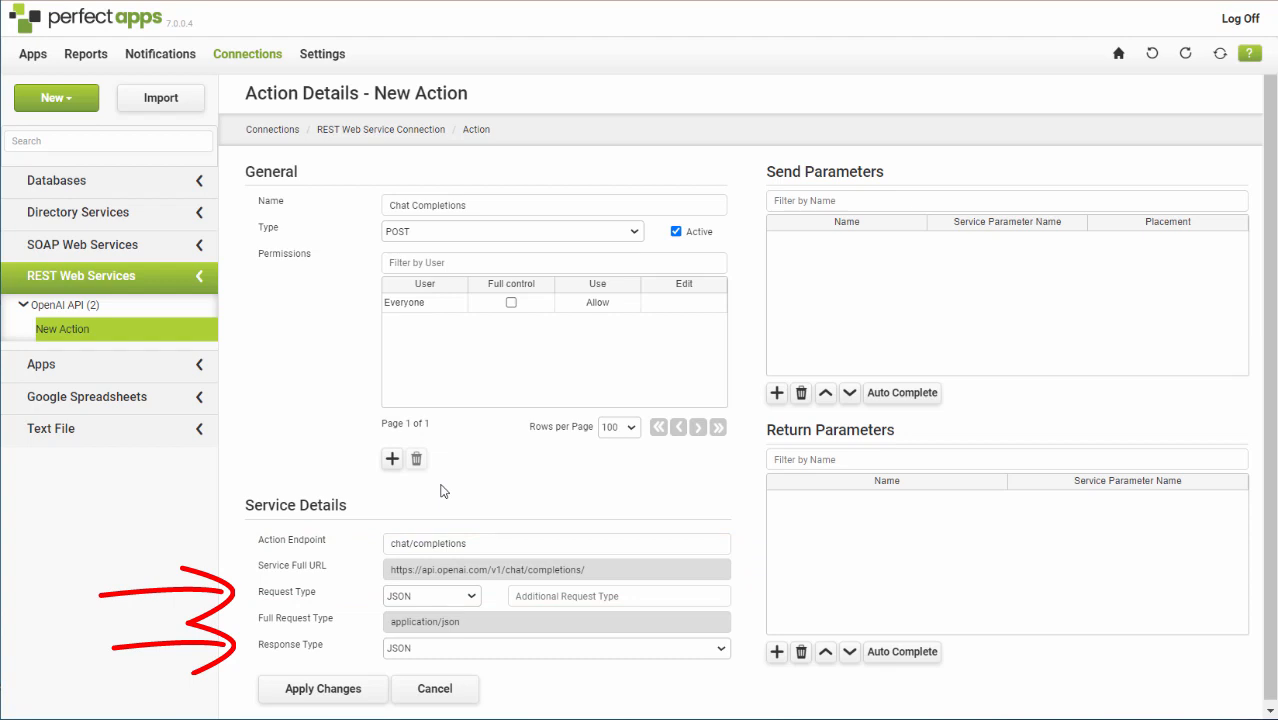
{"action": "left_click", "coordinate": [472, 597]}
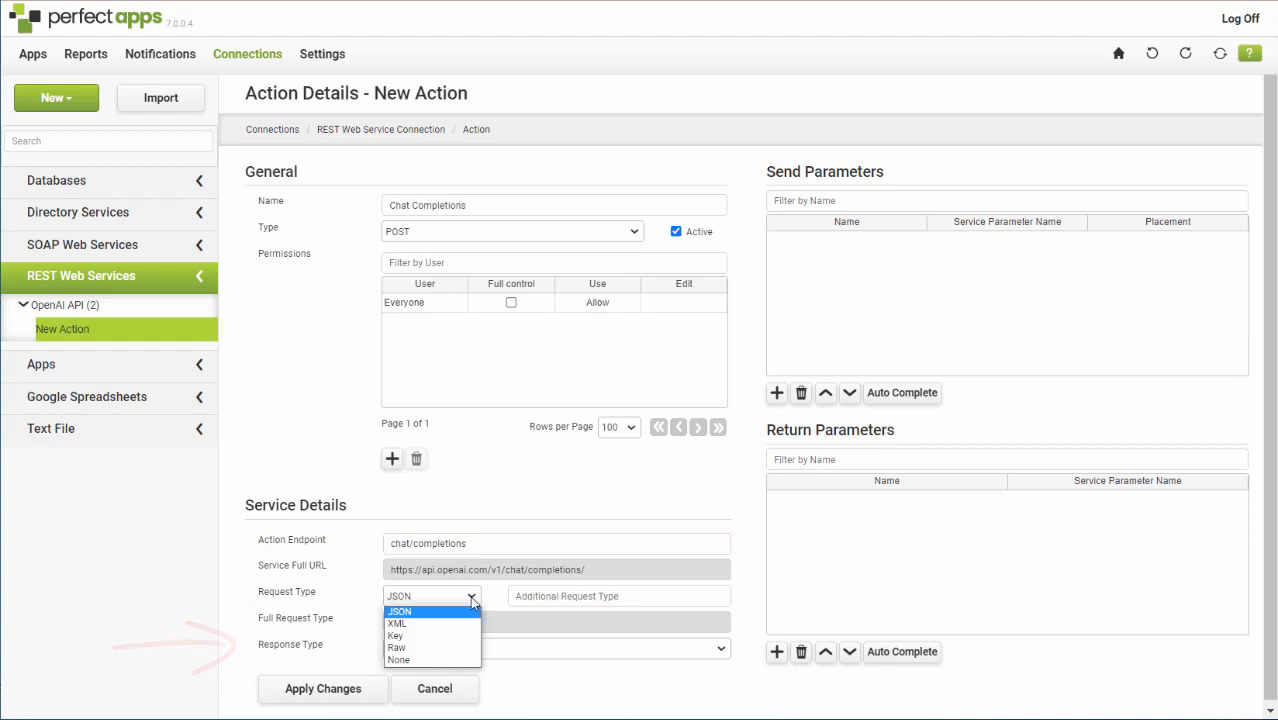
{"action": "left_click", "coordinate": [455, 611]}
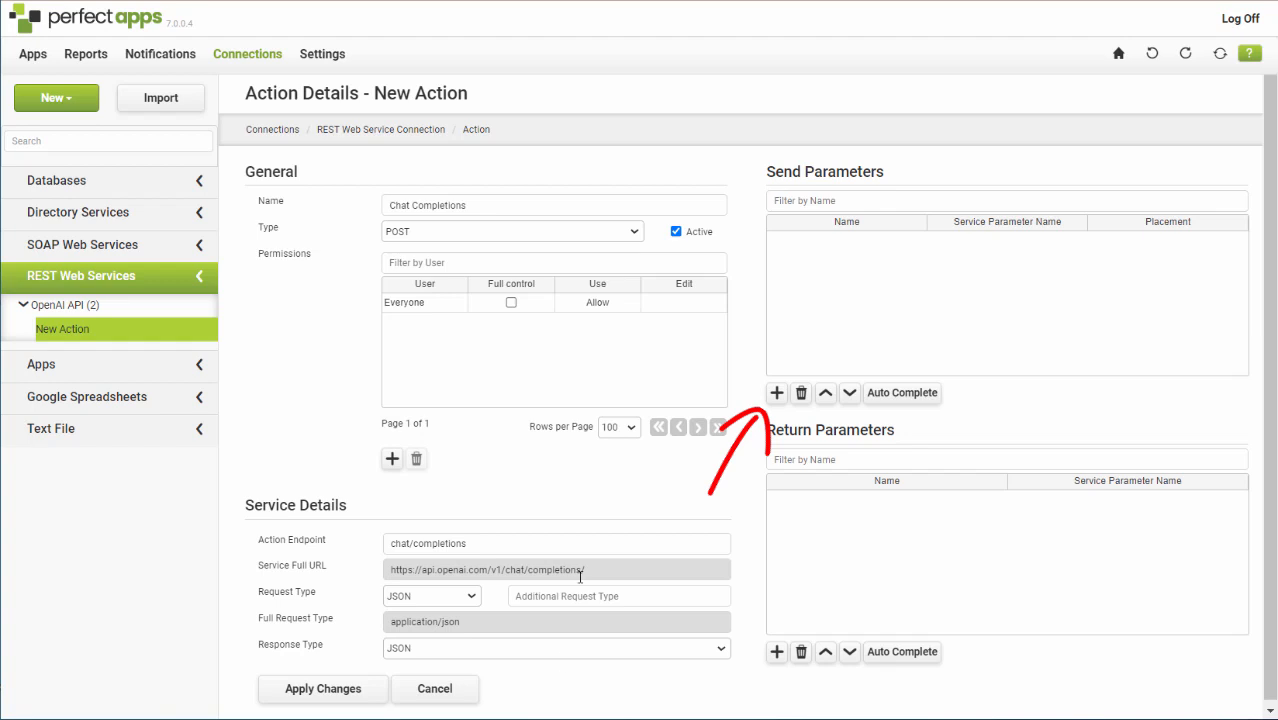
Add four send parameters to the Chat Completions action.
{"action": "left_click", "coordinate": [777, 393]}
{"action": "left_click", "coordinate": [778, 424]}
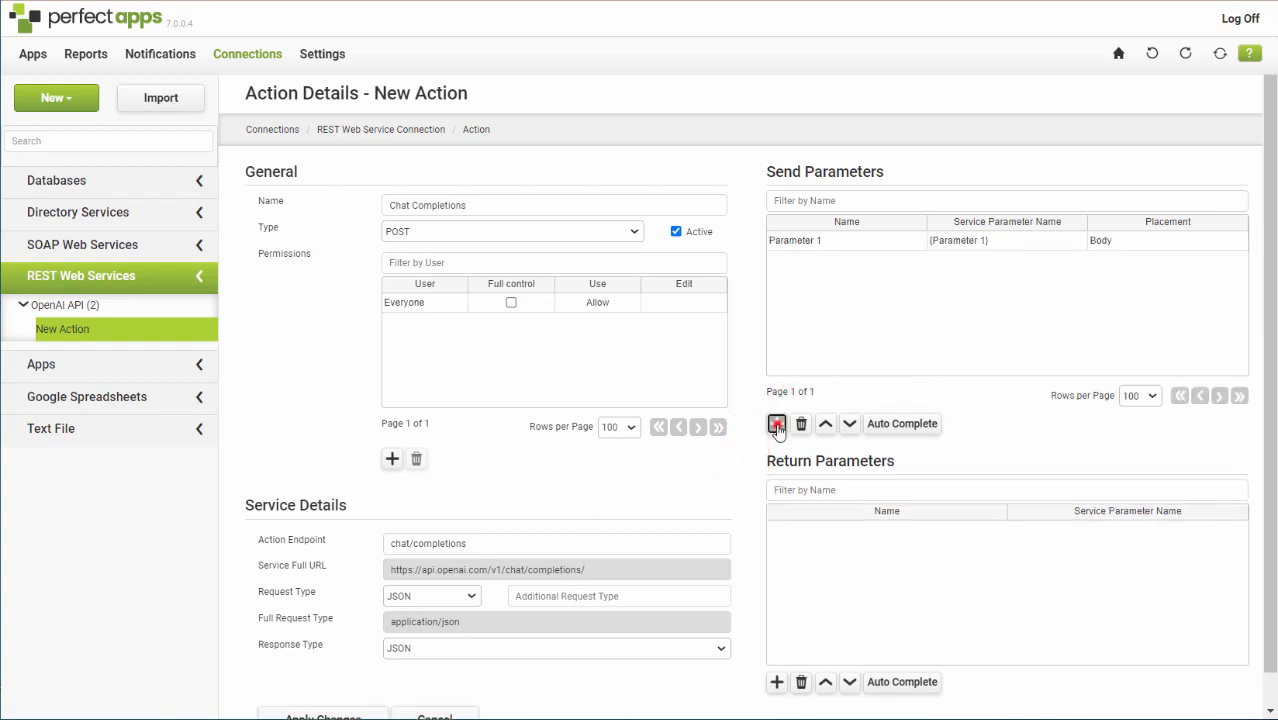
{"action": "left_click", "coordinate": [778, 425]}
{"action": "left_click", "coordinate": [778, 425]}
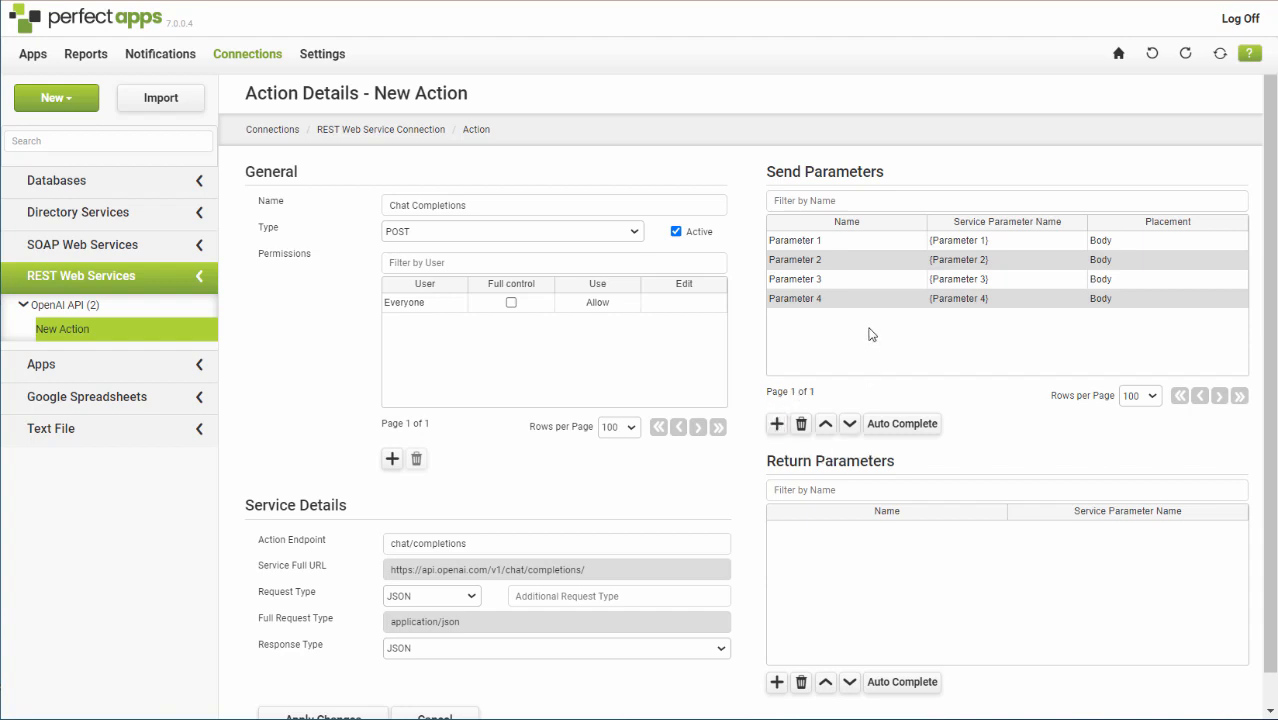
Rename the first send parameter as Authorization.
{"action": "left_click", "coordinate": [833, 241]}
{"action": "key", "text": "BackSpace"}
{"action": "key", "text": "BackSpace"}
{"action": "key", "text": "BackSpace"}
{"action": "key", "text": "BackSpace"}
{"action": "key", "text": "BackSpace"}
{"action": "key", "text": "BackSpace"}
{"action": "key", "text": "BackSpace"}
{"action": "key", "text": "BackSpace"}
{"action": "key", "text": "BackSpace"}
{"action": "key", "text": "BackSpace"}
{"action": "key", "text": "BackSpace"}
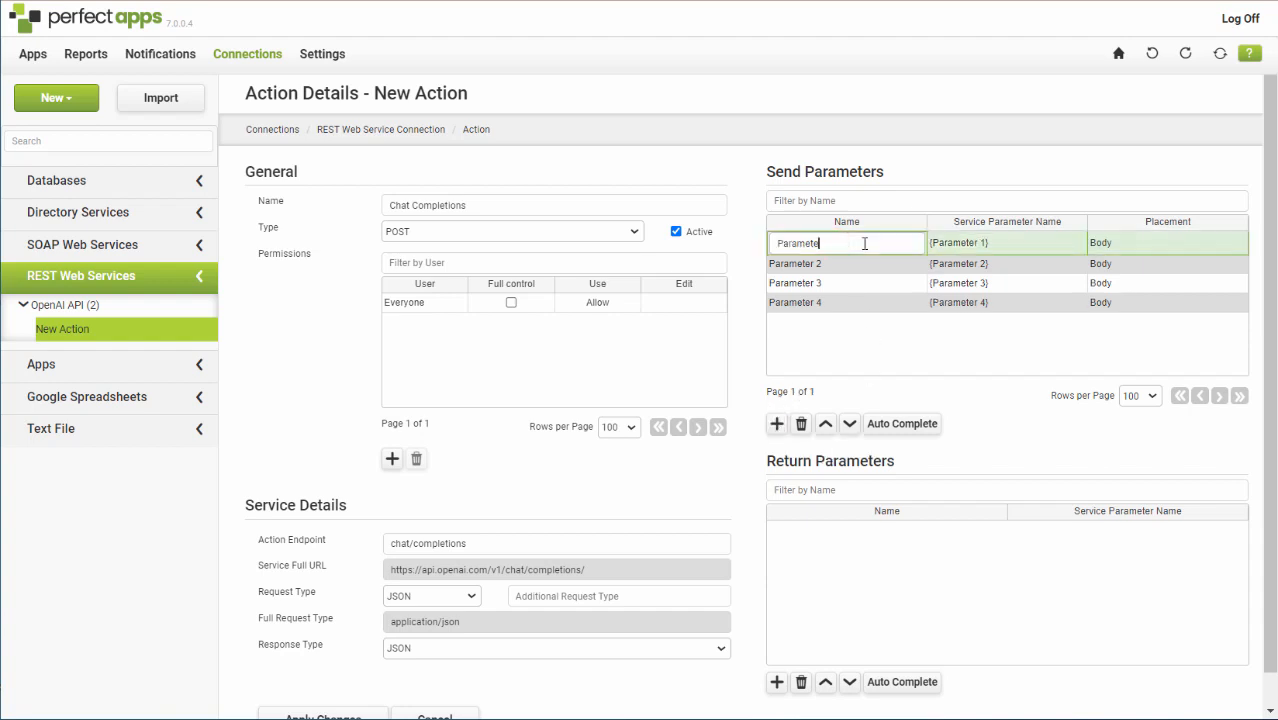
{"action": "type", "text": "Authorization"}
{"action": "left_click", "coordinate": [1003, 242]}
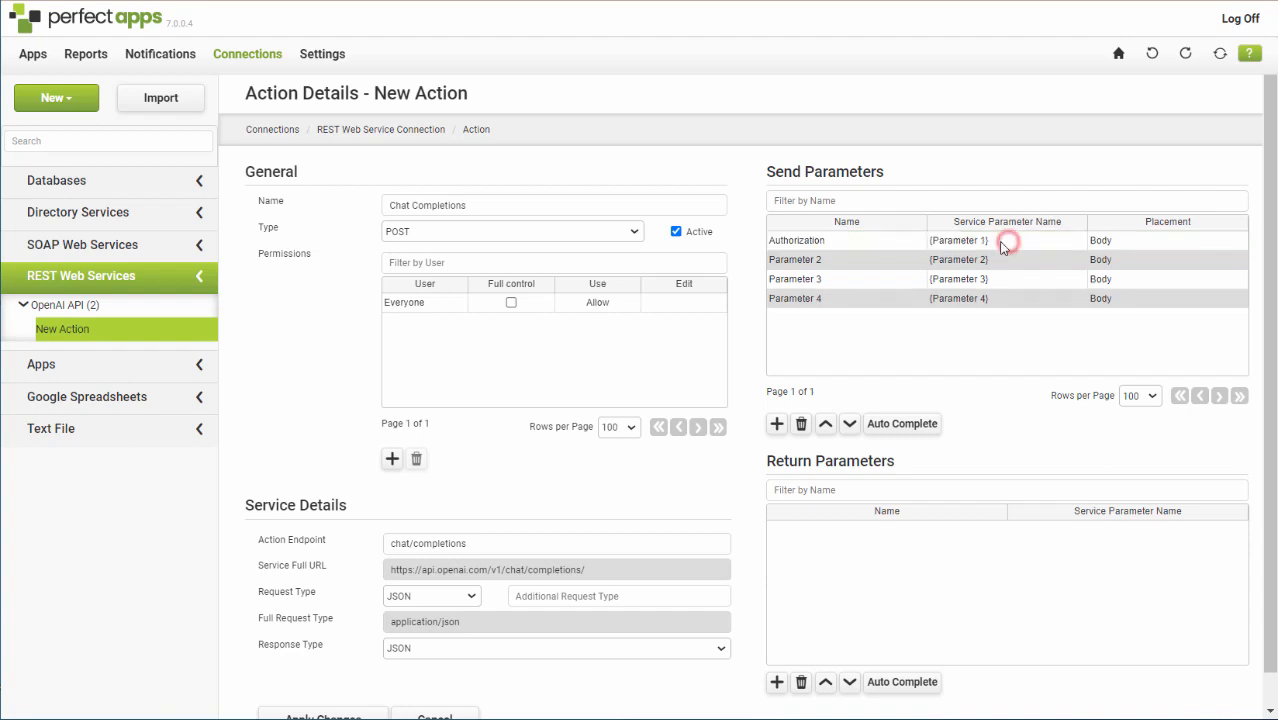
Set the Authorization parameter's service parameter name to {Authorization} and its placement to Header.
{"action": "left_click", "coordinate": [1002, 241]}
{"action": "key", "text": "BackSpace"}
{"action": "key", "text": "BackSpace"}
{"action": "key", "text": "BackSpace"}
{"action": "key", "text": "BackSpace"}
{"action": "key", "text": "BackSpace"}
{"action": "key", "text": "BackSpace"}
{"action": "key", "text": "BackSpace"}
{"action": "key", "text": "BackSpace"}
{"action": "key", "text": "BackSpace"}
{"action": "key", "text": "BackSpace"}
{"action": "key", "text": "BackSpace"}
{"action": "key", "text": "BackSpace"}
{"action": "key", "text": "BackSpace"}
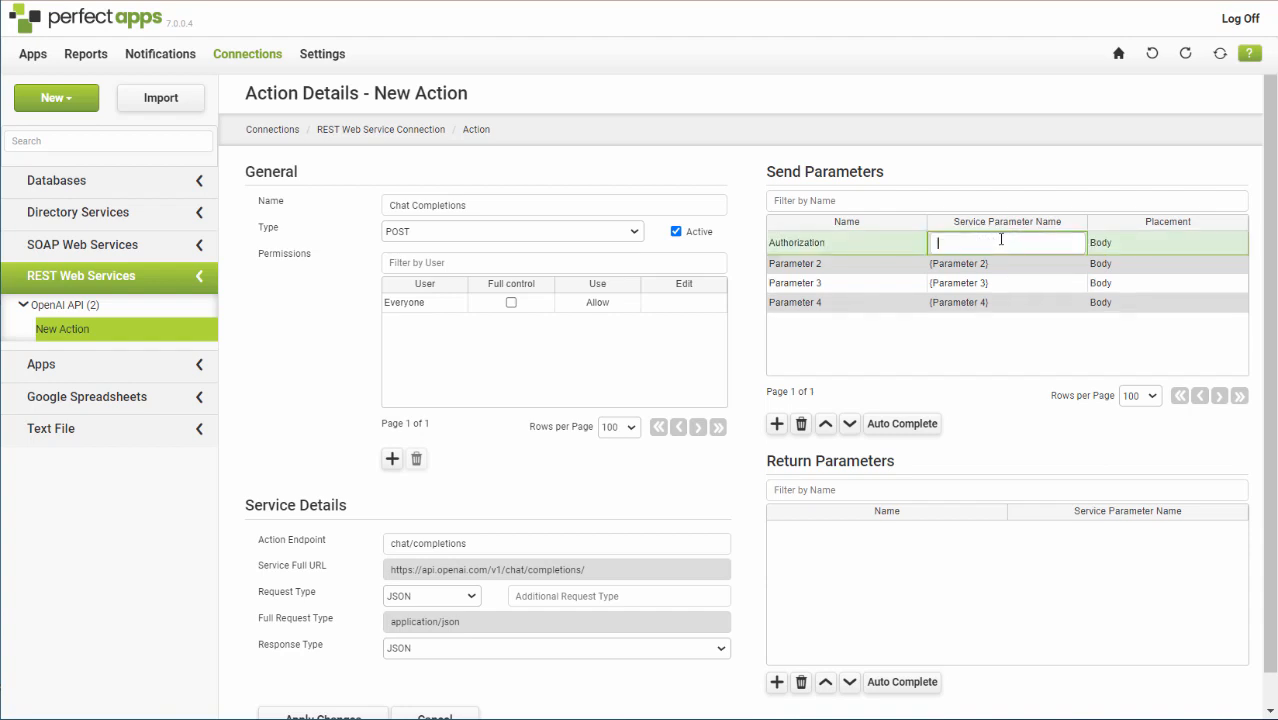
{"action": "type", "text": "{Authorization}"}
{"action": "left_click", "coordinate": [1143, 242]}
{"action": "left_click", "coordinate": [1236, 242]}
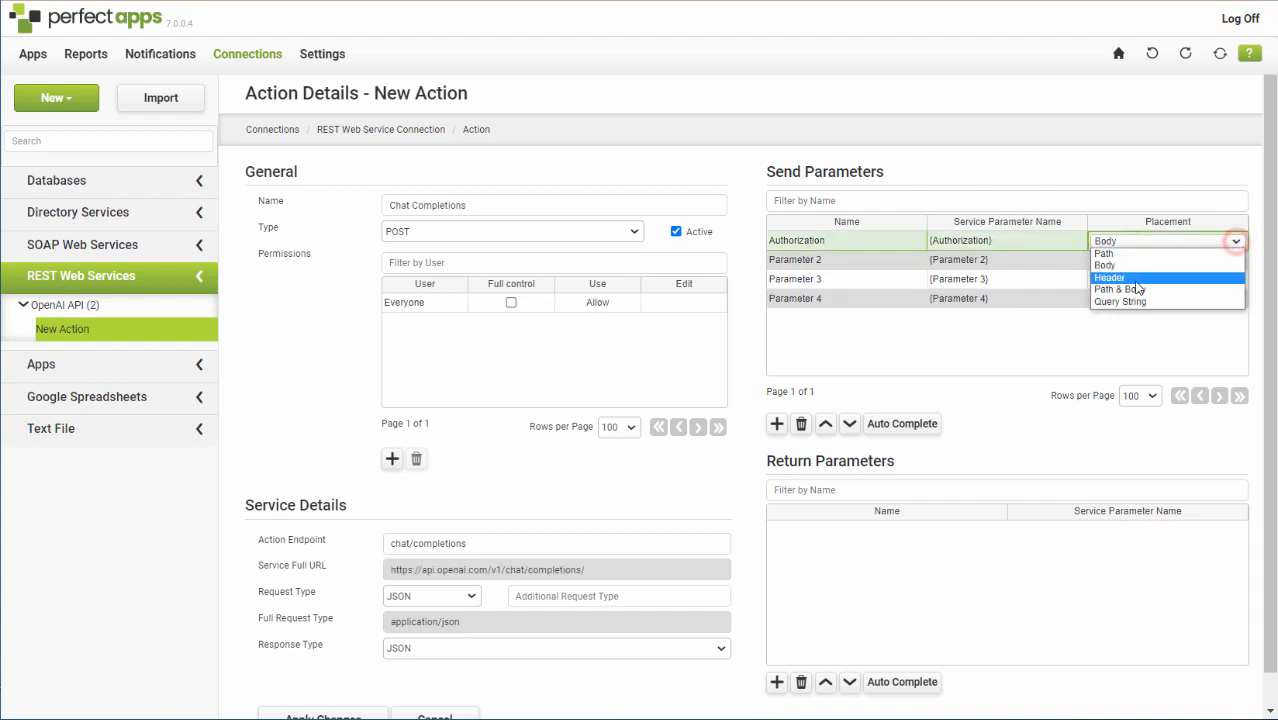
{"action": "left_click", "coordinate": [1134, 280]}
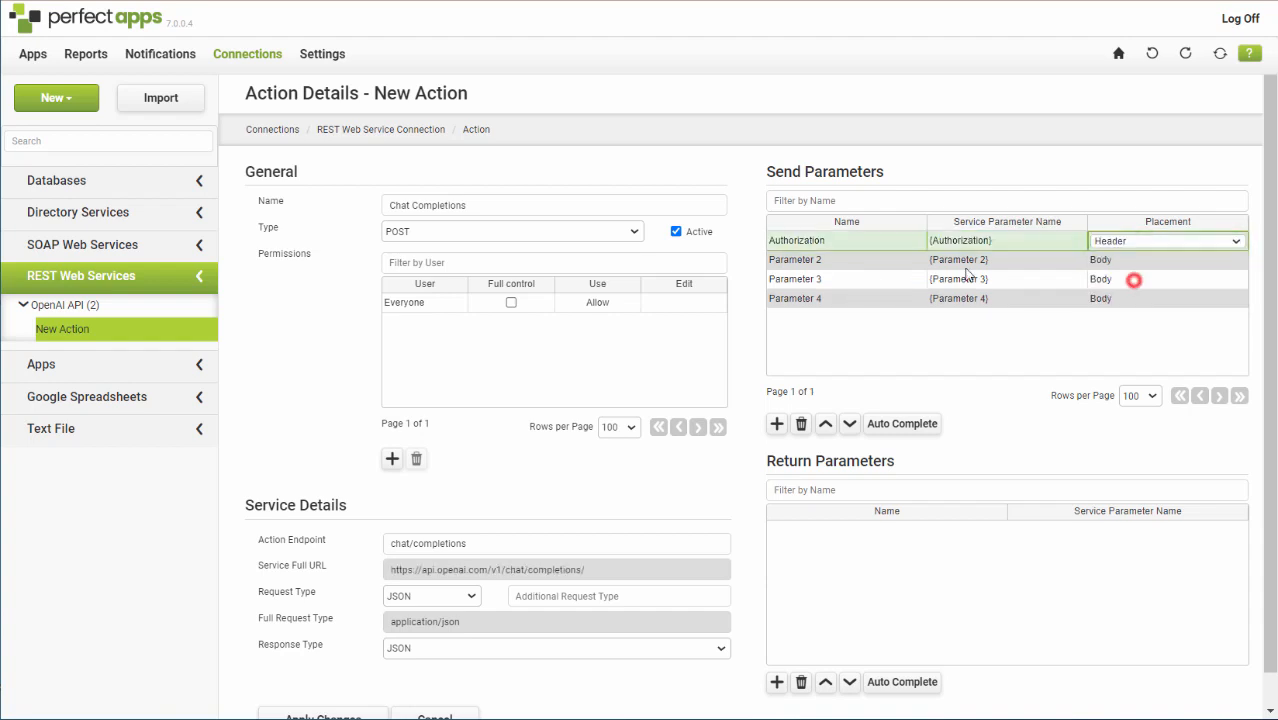
Rename the second send parameter as model and set its service parameter name to model.
{"action": "left_click", "coordinate": [856, 261]}
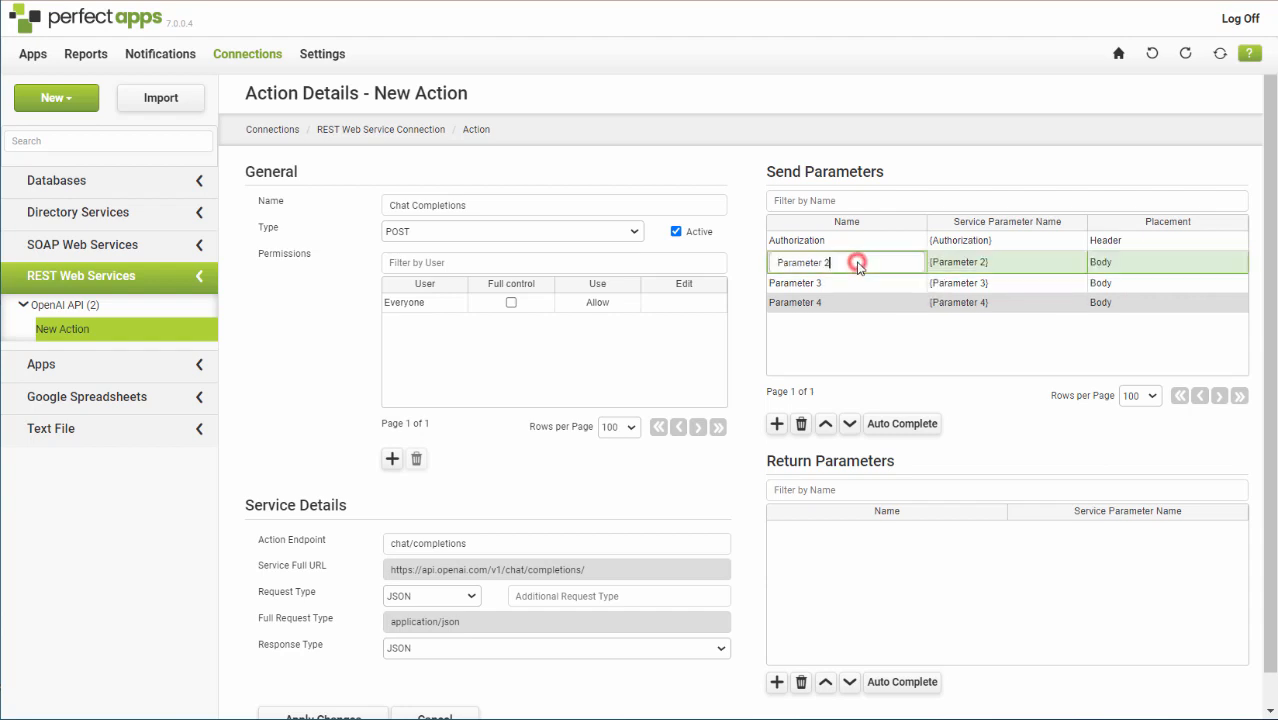
{"action": "key", "text": "BackSpace"}
{"action": "key", "text": "BackSpace"}
{"action": "key", "text": "BackSpace"}
{"action": "key", "text": "BackSpace"}
{"action": "key", "text": "BackSpace"}
{"action": "key", "text": "BackSpace"}
{"action": "key", "text": "BackSpace"}
{"action": "key", "text": "BackSpace"}
{"action": "key", "text": "BackSpace"}
{"action": "key", "text": "BackSpace"}
{"action": "key", "text": "BackSpace"}
{"action": "type", "text": "model"}
{"action": "left_click", "coordinate": [1012, 263]}
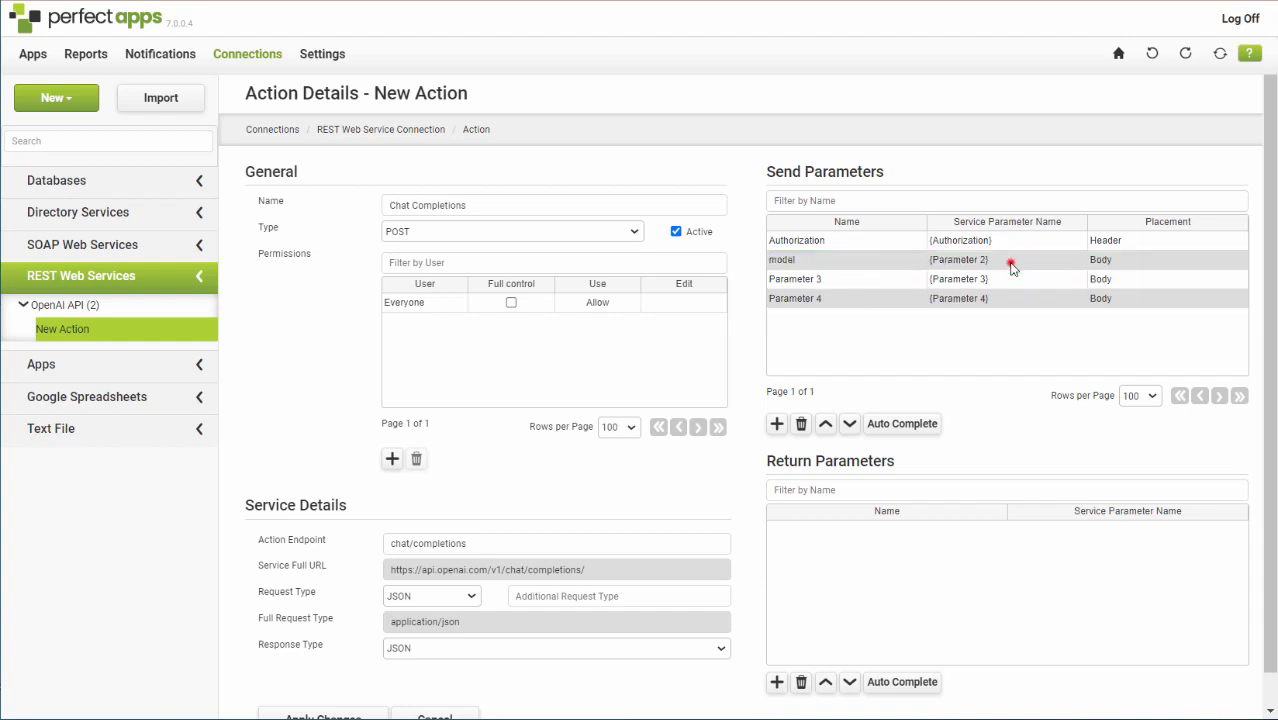
{"action": "left_click", "coordinate": [1012, 263]}
{"action": "key", "text": "BackSpace"}
{"action": "key", "text": "BackSpace"}
{"action": "key", "text": "BackSpace"}
{"action": "key", "text": "BackSpace"}
{"action": "key", "text": "BackSpace"}
{"action": "key", "text": "BackSpace"}
{"action": "key", "text": "BackSpace"}
{"action": "key", "text": "BackSpace"}
{"action": "key", "text": "BackSpace"}
{"action": "key", "text": "BackSpace"}
{"action": "key", "text": "BackSpace"}
{"action": "key", "text": "BackSpace"}
{"action": "key", "text": "BackSpace"}
{"action": "type", "text": "model"}
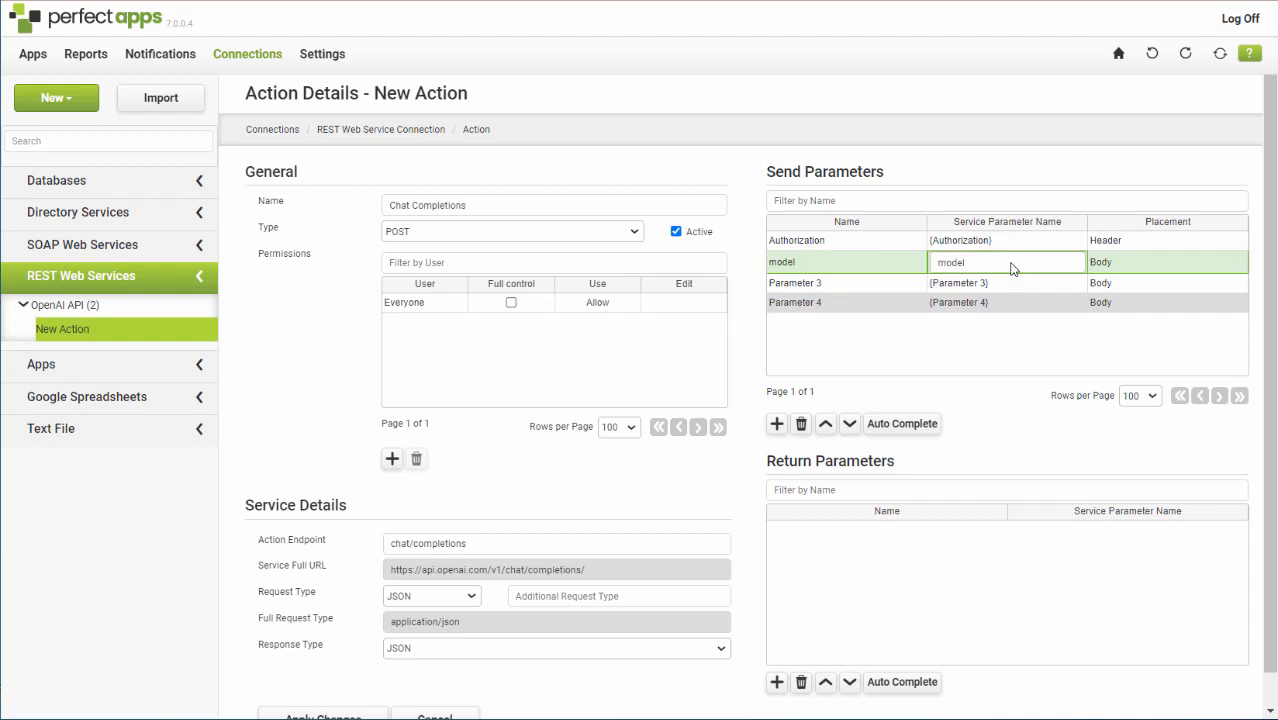
{"action": "key", "text": "Return"}
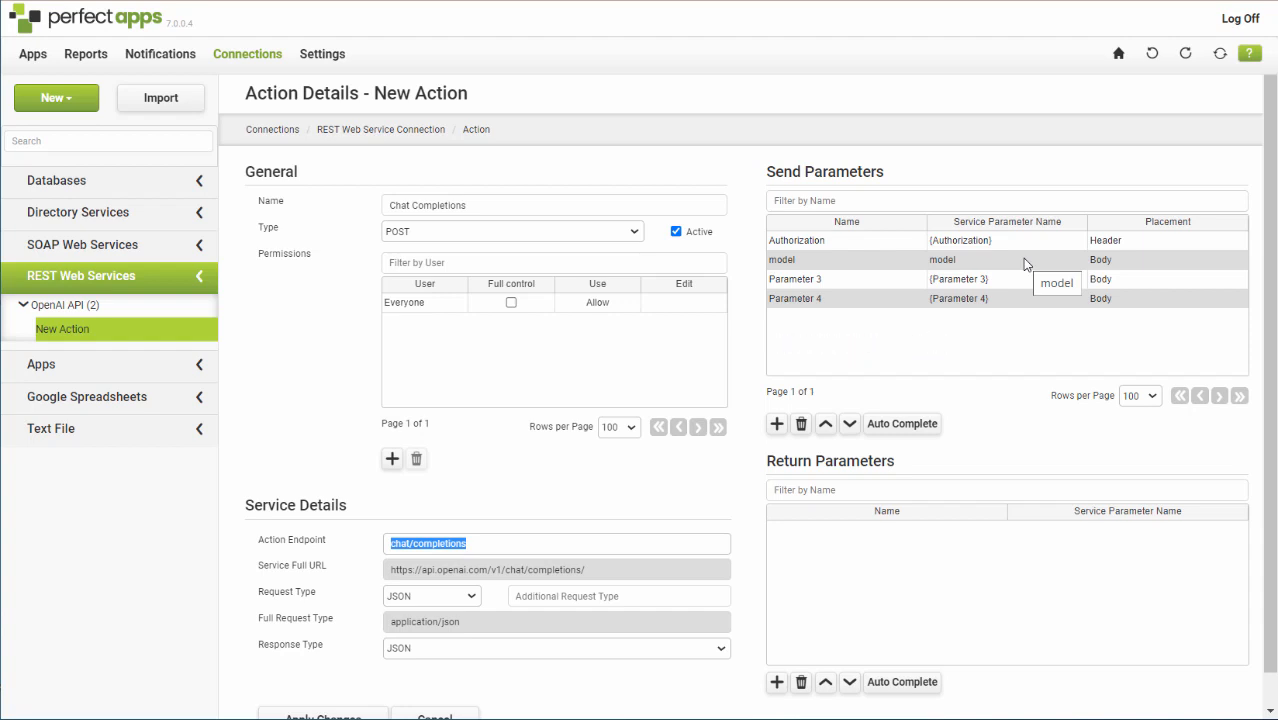
Rename the third send parameter as messages[].role.
{"action": "left_click", "coordinate": [859, 281]}
{"action": "left_click", "coordinate": [859, 281]}
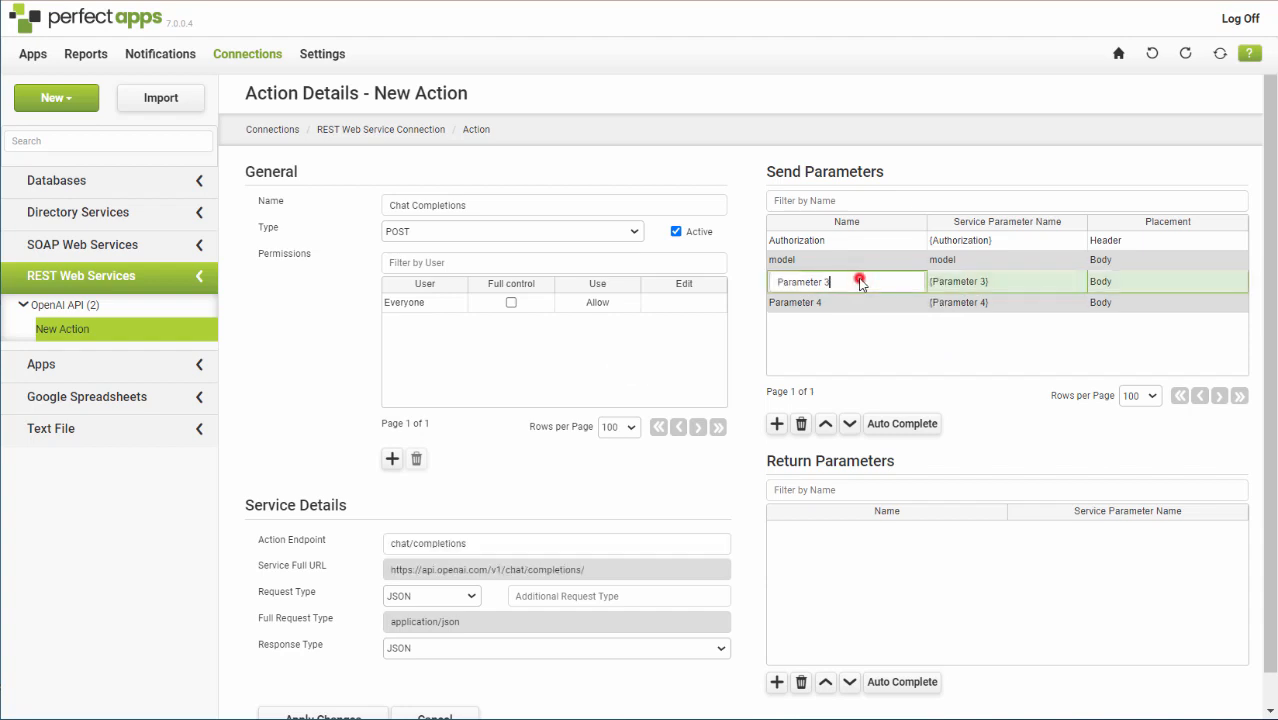
{"action": "key", "text": "BackSpace"}
{"action": "key", "text": "BackSpace"}
{"action": "key", "text": "BackSpace"}
{"action": "key", "text": "BackSpace"}
{"action": "key", "text": "BackSpace"}
{"action": "key", "text": "BackSpace"}
{"action": "key", "text": "BackSpace"}
{"action": "key", "text": "BackSpace"}
{"action": "key", "text": "BackSpace"}
{"action": "key", "text": "BackSpace"}
{"action": "key", "text": "BackSpace"}
{"action": "type", "text": "messages[].role"}
Set the service parameter name of the messages[].role parameter to messages[].role1.
{"action": "left_click", "coordinate": [1005, 285]}
{"action": "key", "text": "BackSpace"}
{"action": "key", "text": "BackSpace"}
{"action": "key", "text": "BackSpace"}
{"action": "key", "text": "BackSpace"}
{"action": "key", "text": "BackSpace"}
{"action": "key", "text": "BackSpace"}
{"action": "key", "text": "BackSpace"}
{"action": "key", "text": "BackSpace"}
{"action": "key", "text": "BackSpace"}
{"action": "key", "text": "BackSpace"}
{"action": "key", "text": "BackSpace"}
{"action": "key", "text": "BackSpace"}
{"action": "key", "text": "BackSpace"}
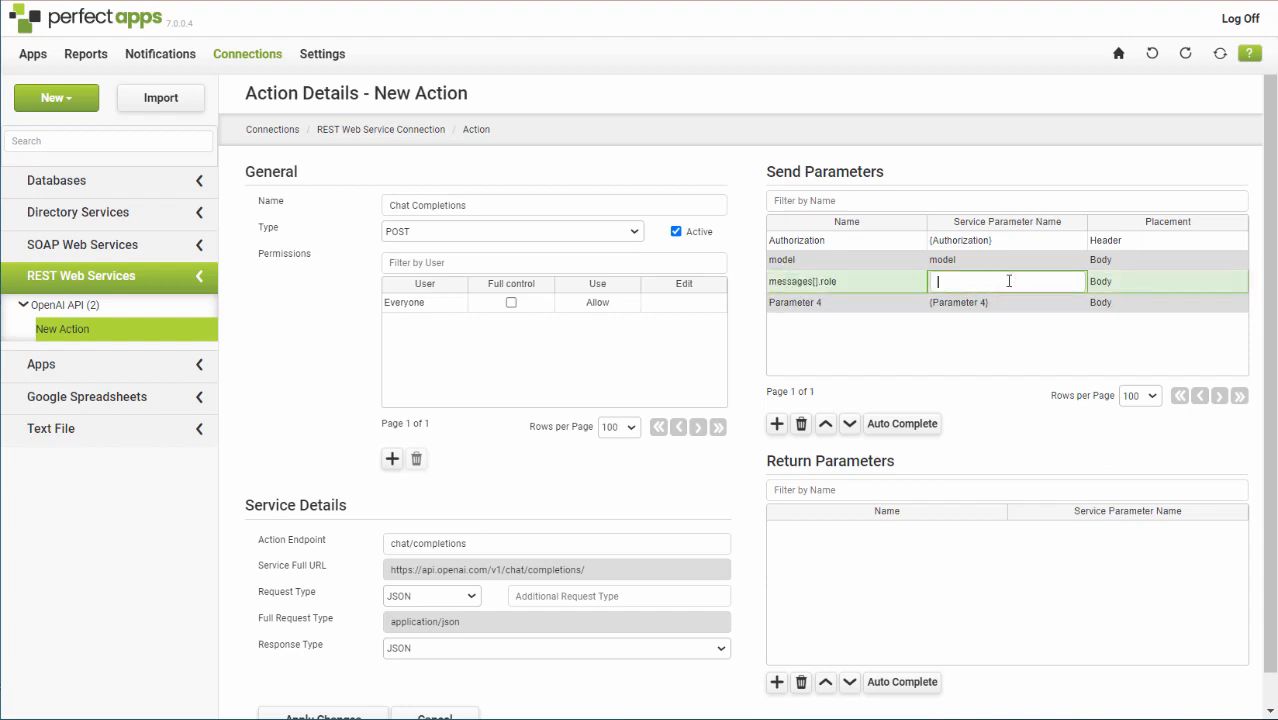
{"action": "type", "text": "messages[].role1"}
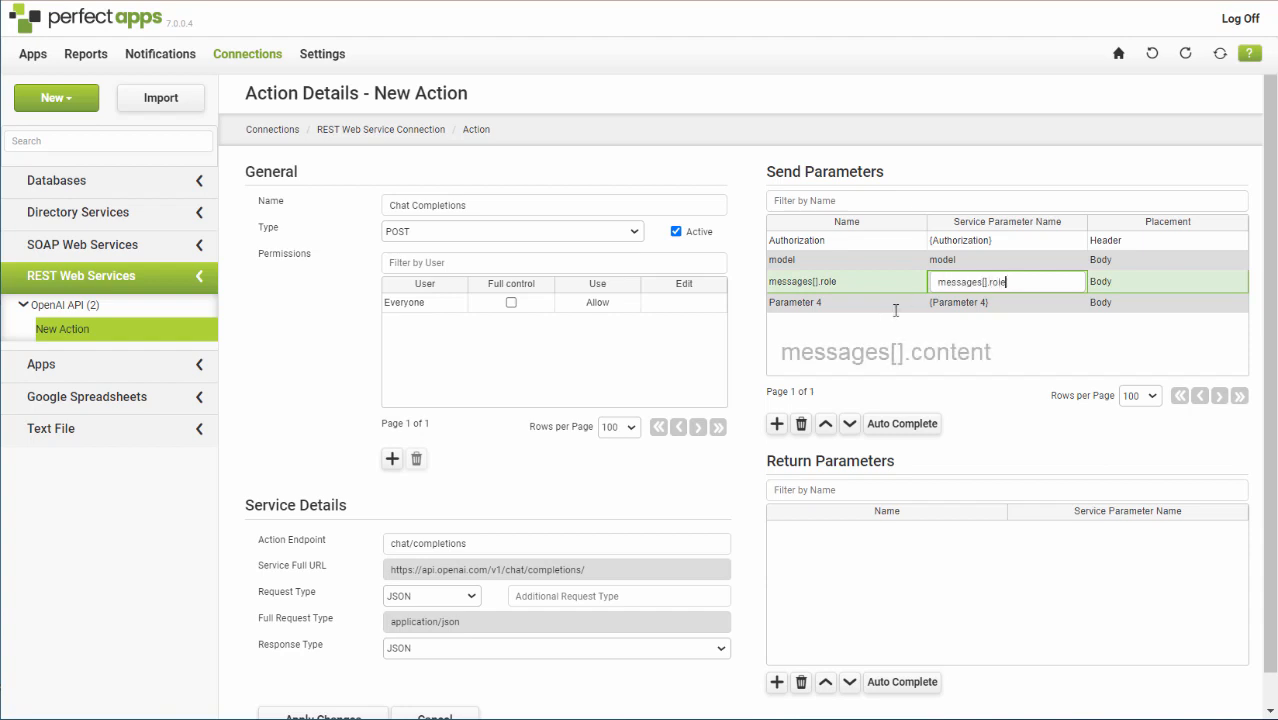
{"action": "key", "text": "Tab"}
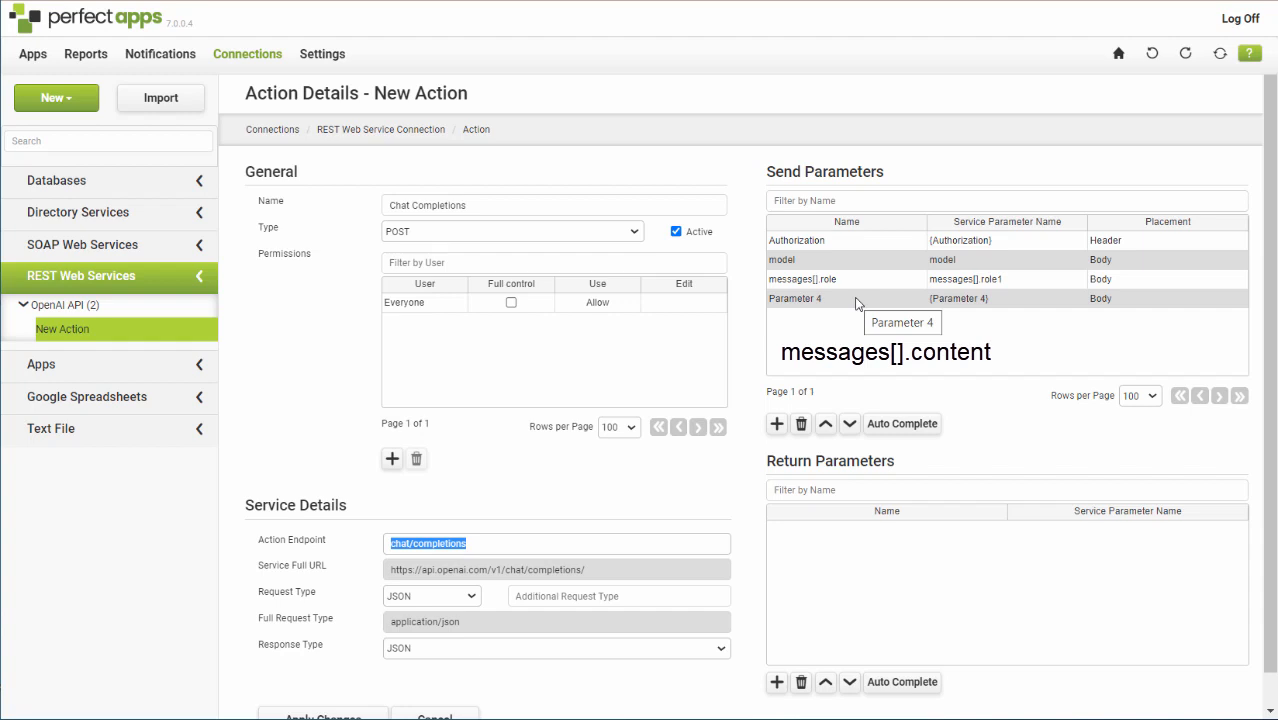
Rename the fourth send parameter as messages[].content.
{"action": "left_click", "coordinate": [856, 299]}
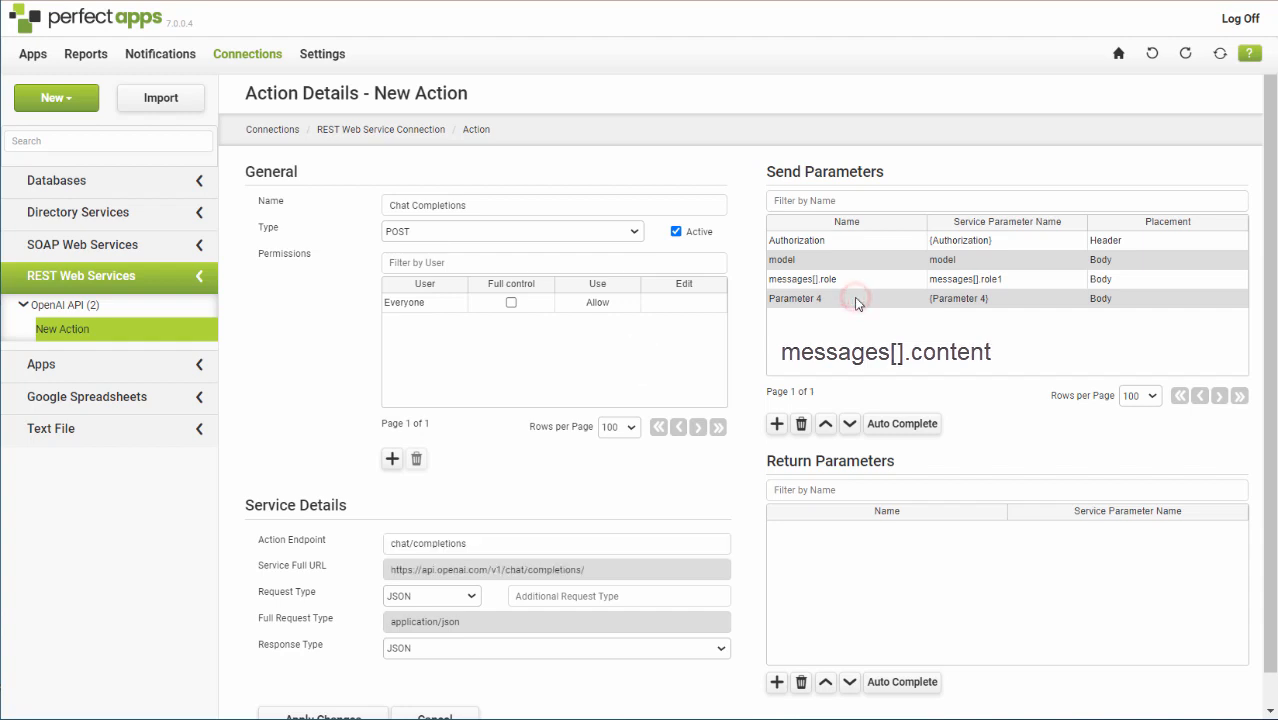
{"action": "left_click", "coordinate": [856, 299]}
{"action": "key", "text": "BackSpace"}
{"action": "key", "text": "BackSpace"}
{"action": "key", "text": "BackSpace"}
{"action": "key", "text": "BackSpace"}
{"action": "key", "text": "BackSpace"}
{"action": "key", "text": "BackSpace"}
{"action": "key", "text": "BackSpace"}
{"action": "key", "text": "BackSpace"}
{"action": "key", "text": "BackSpace"}
{"action": "key", "text": "BackSpace"}
{"action": "key", "text": "BackSpace"}
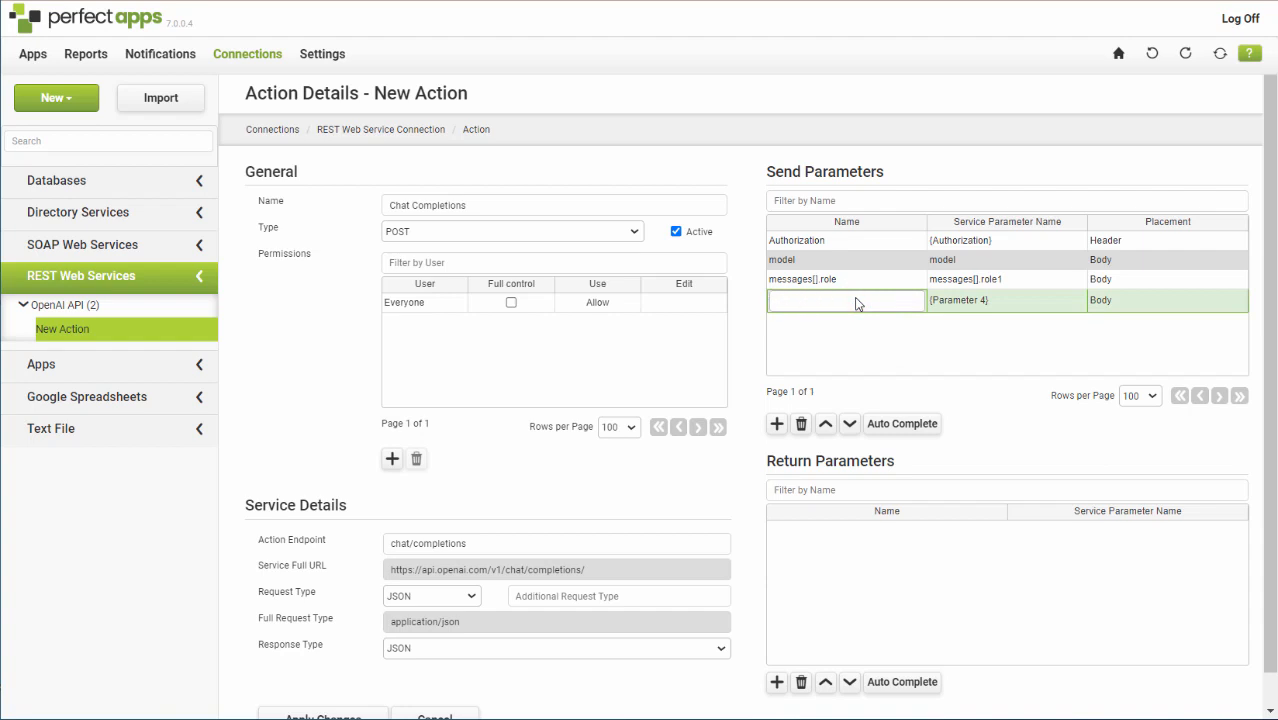
{"action": "type", "text": "messages[].content"}
Set the service parameter name of the messages[].content parameter to messages[].content.
{"action": "left_click", "coordinate": [1011, 300]}
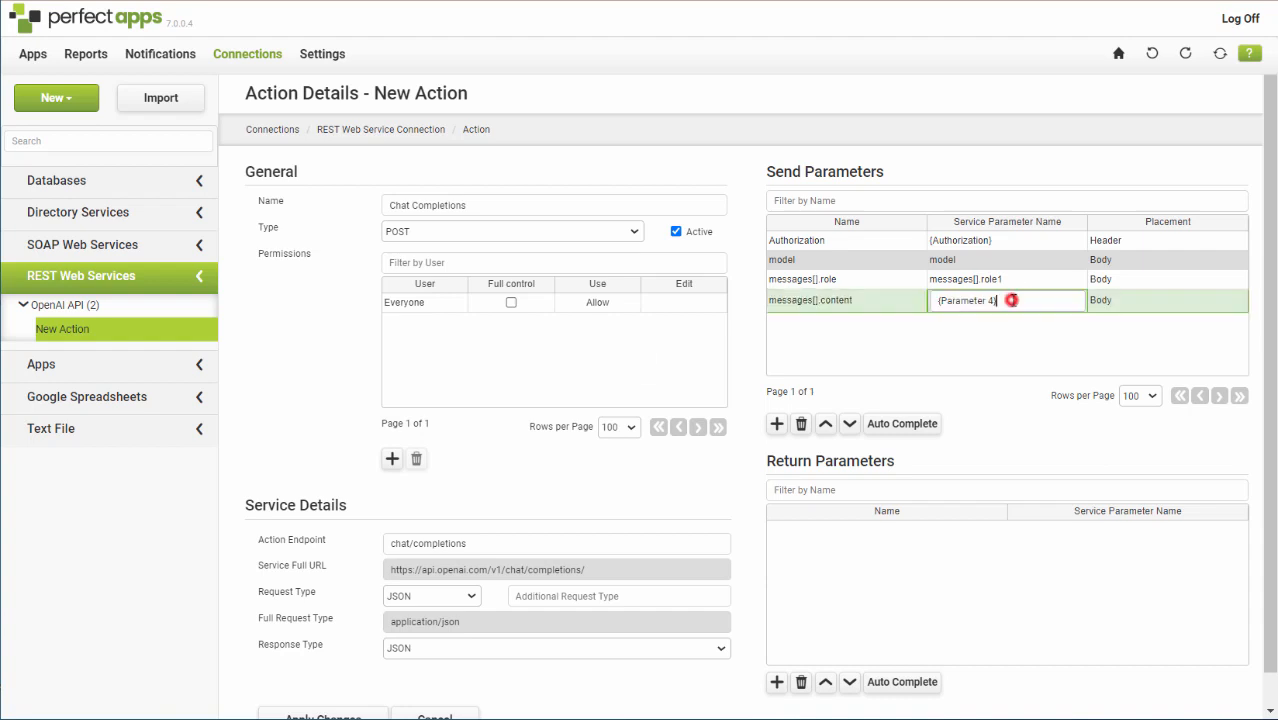
{"action": "key", "text": "BackSpace"}
{"action": "key", "text": "BackSpace"}
{"action": "key", "text": "BackSpace"}
{"action": "key", "text": "BackSpace"}
{"action": "key", "text": "BackSpace"}
{"action": "key", "text": "BackSpace"}
{"action": "key", "text": "BackSpace"}
{"action": "key", "text": "BackSpace"}
{"action": "key", "text": "BackSpace"}
{"action": "key", "text": "BackSpace"}
{"action": "key", "text": "BackSpace"}
{"action": "key", "text": "BackSpace"}
{"action": "key", "text": "BackSpace"}
{"action": "type", "text": "messages[].content"}
{"action": "left_click", "coordinate": [892, 363]}
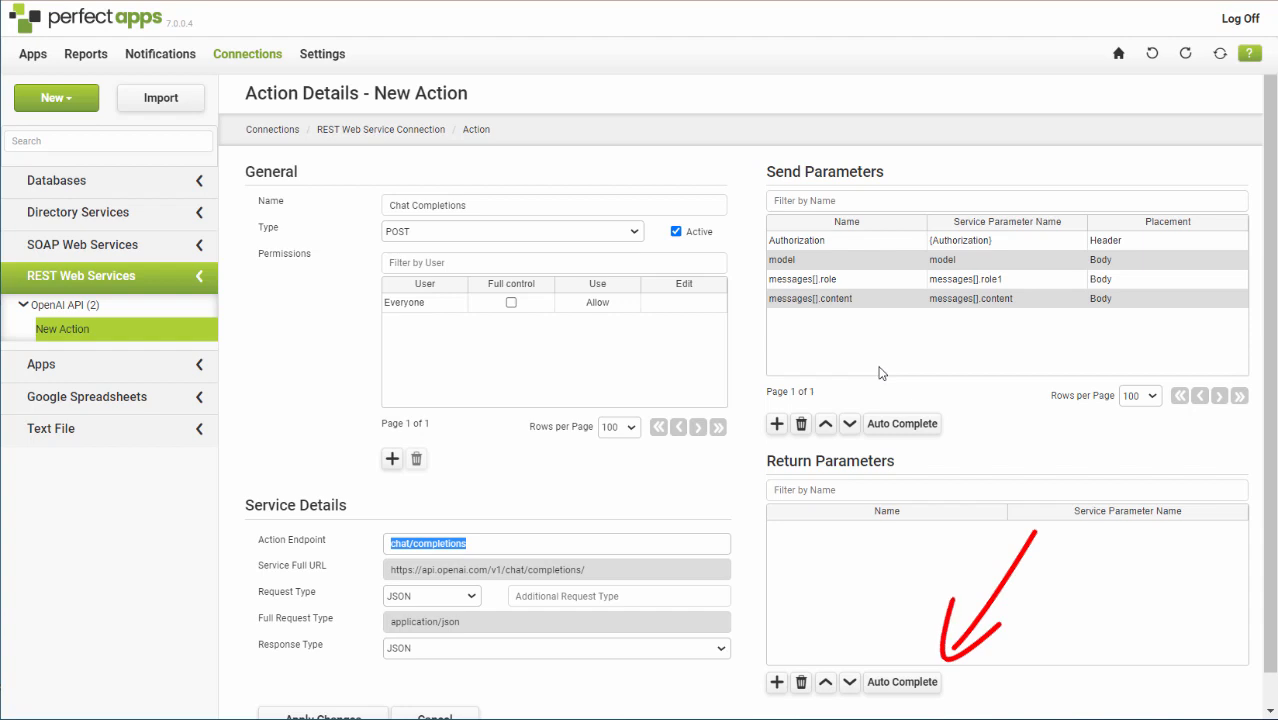
Start Auto Complete for the return parameters and copy the full sample chat completion response JSON from OpenAI's Making requests API reference.
{"action": "left_click", "coordinate": [896, 684]}
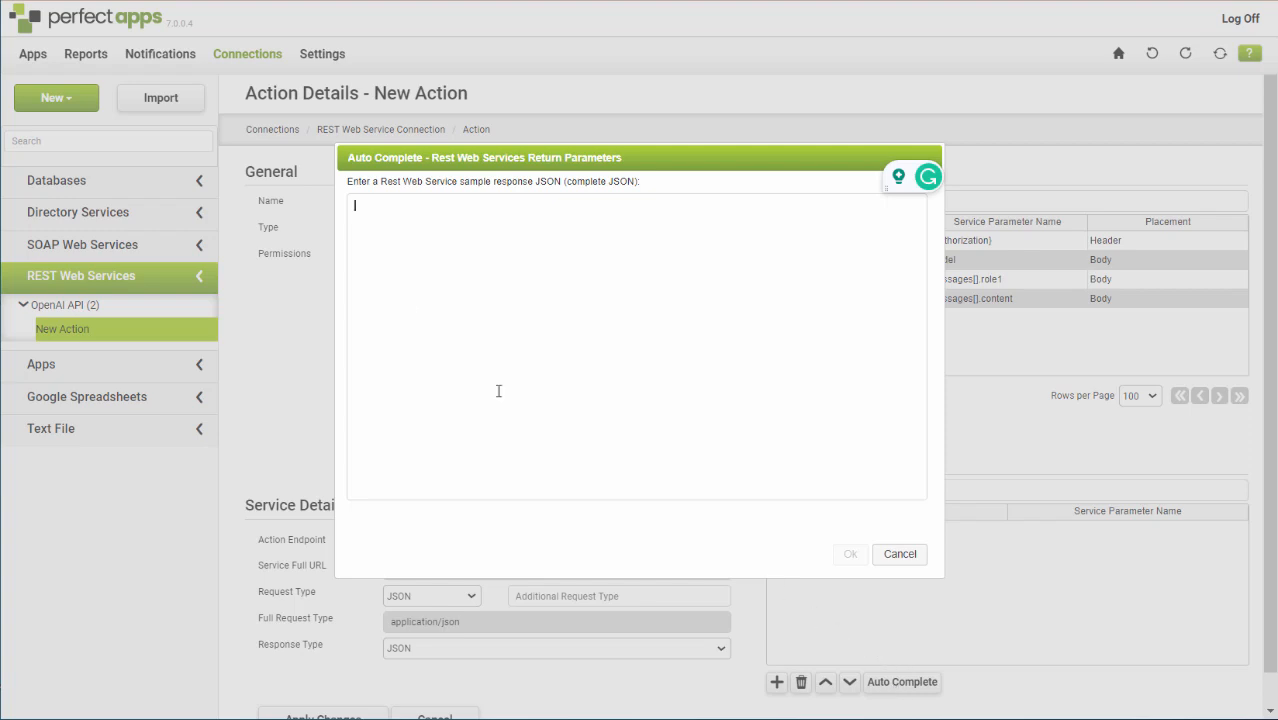
{"action": "left_click", "coordinate": [139, 2]}
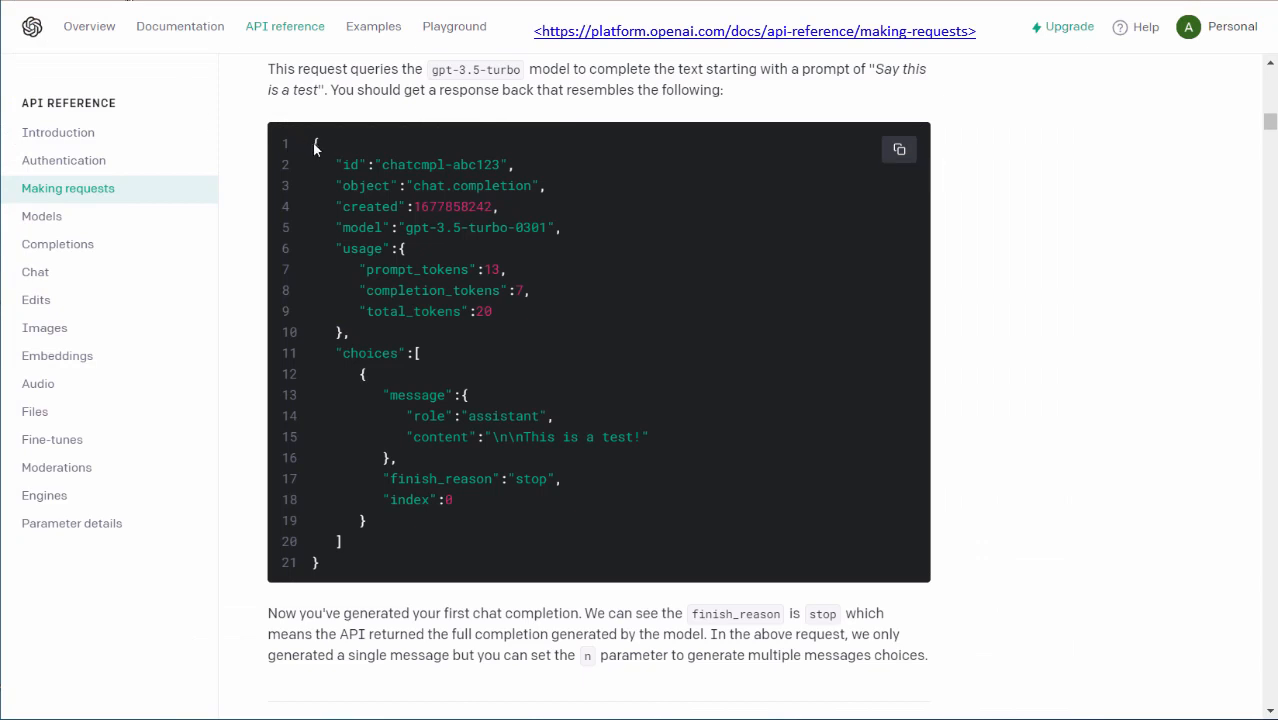
{"action": "left_click_drag", "start_coordinate": [312, 143], "coordinate": [476, 554]}
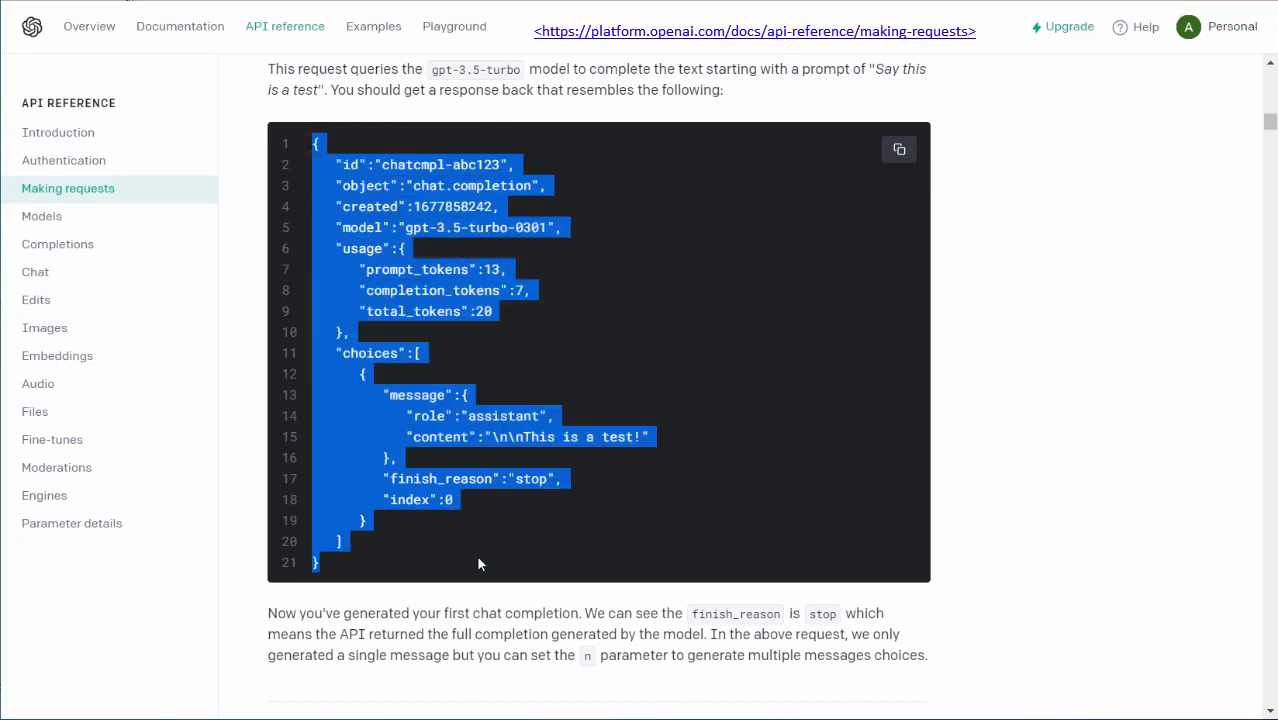
{"action": "right_click", "coordinate": [411, 424]}
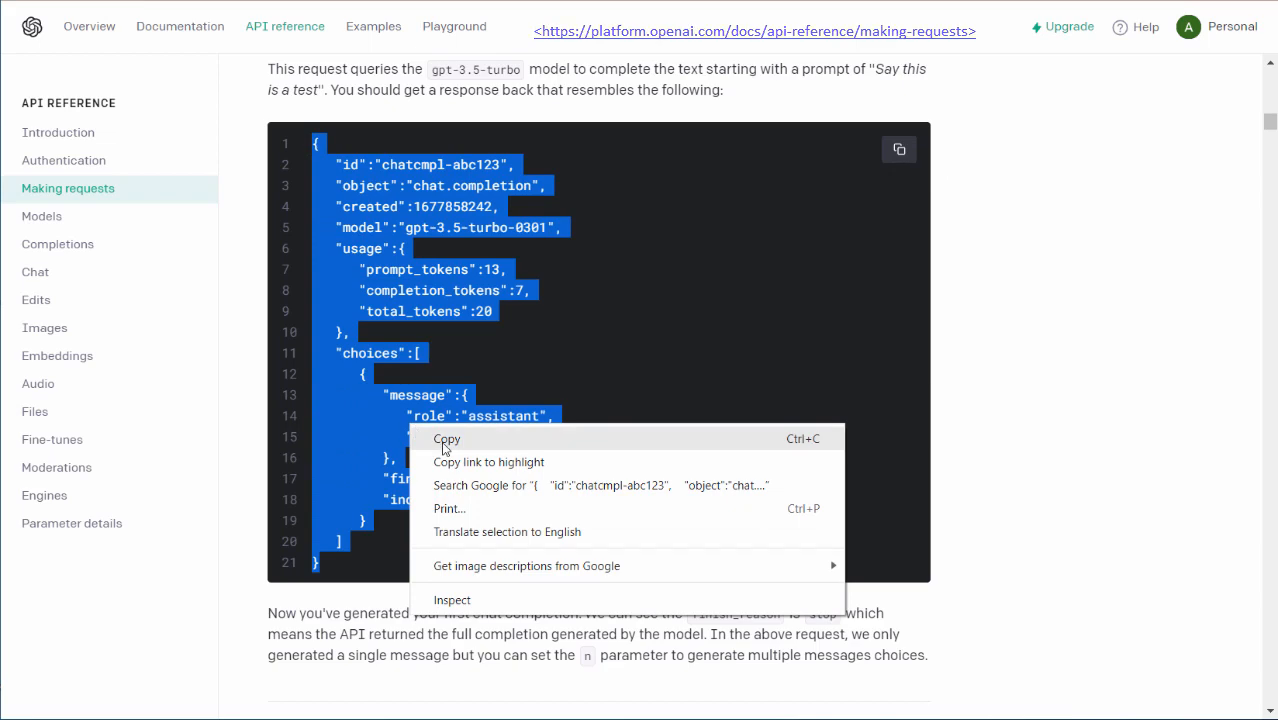
{"action": "left_click", "coordinate": [425, 439]}
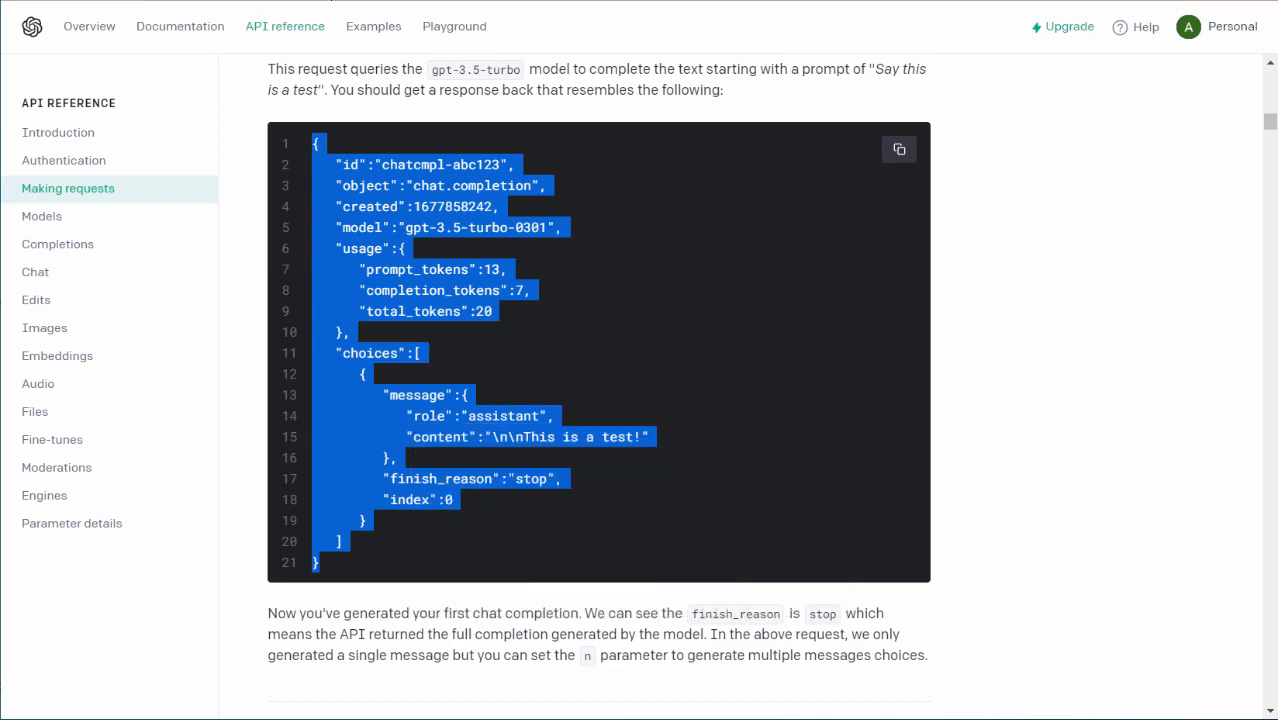
Switch back to PerfectApps and generate the return parameters from the copied sample response JSON.
{"action": "left_click", "coordinate": [450, 1]}
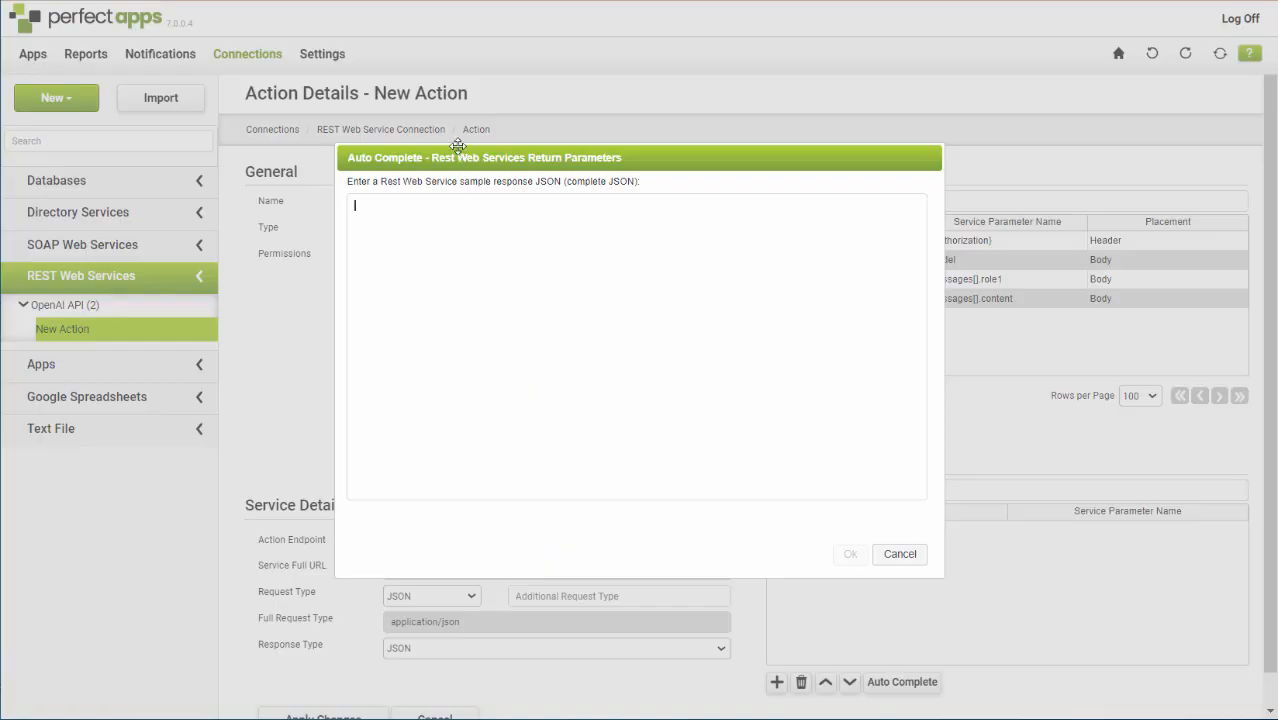
{"action": "right_click", "coordinate": [412, 204]}
{"action": "left_click", "coordinate": [457, 358]}
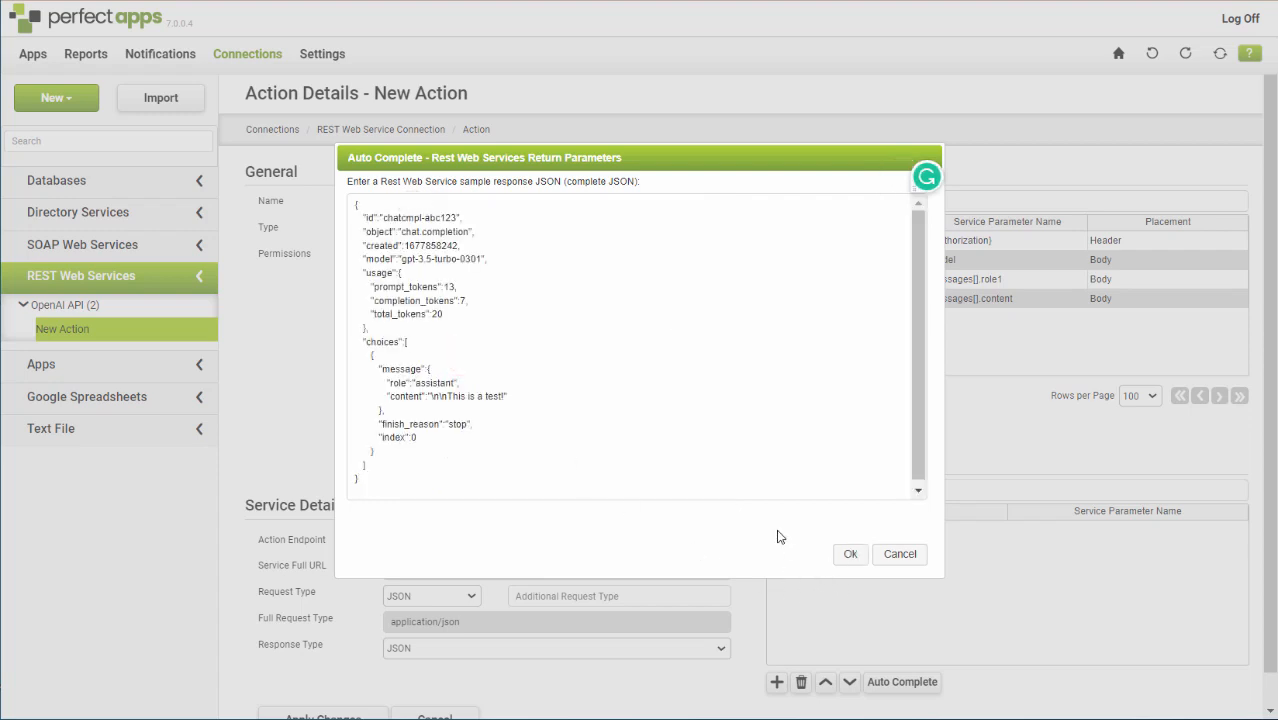
{"action": "left_click", "coordinate": [849, 554]}
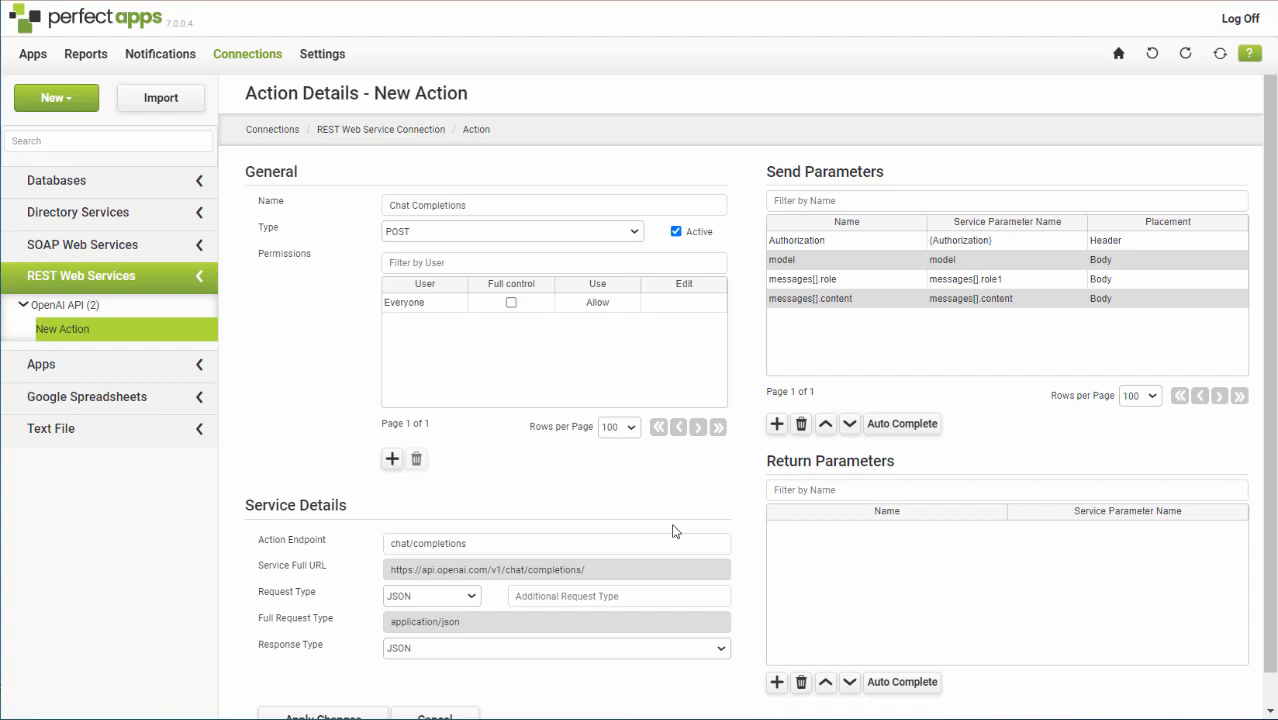
Apply the changes to save the Chat Completions action.
{"action": "scroll", "coordinate": [673, 531], "scroll_direction": "down", "scroll_amount": 1}
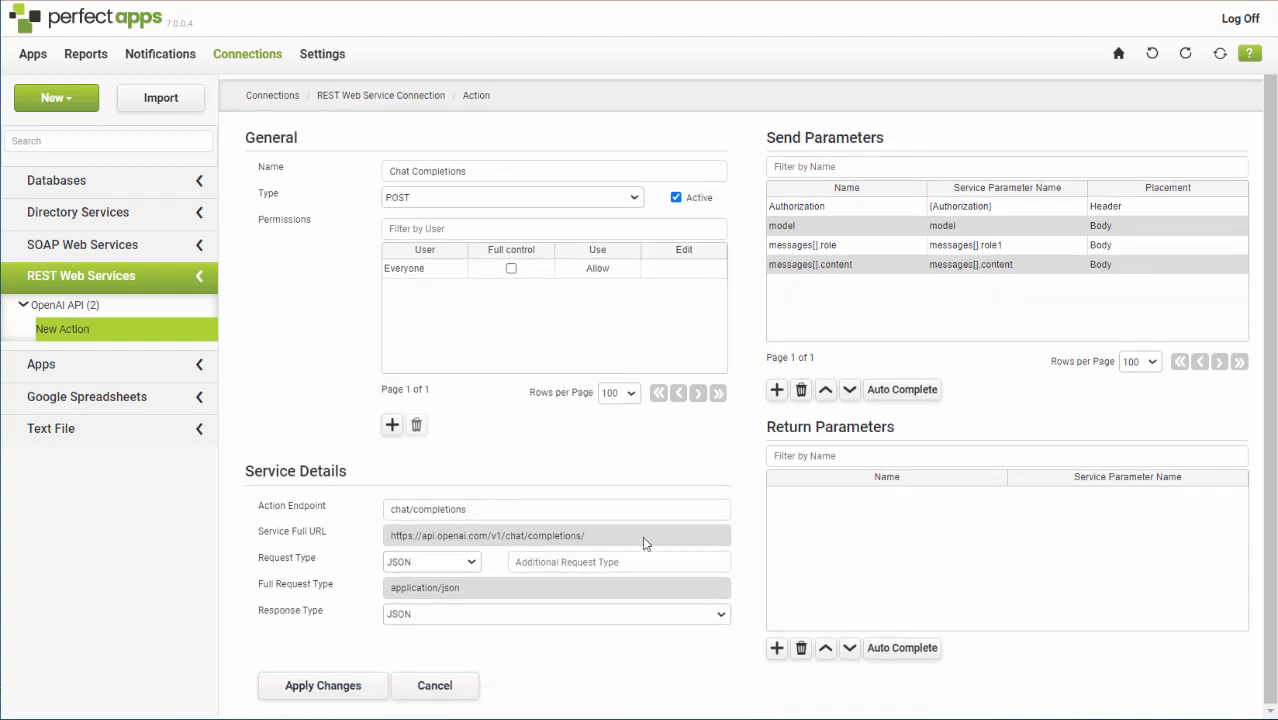
{"action": "left_click", "coordinate": [313, 688]}
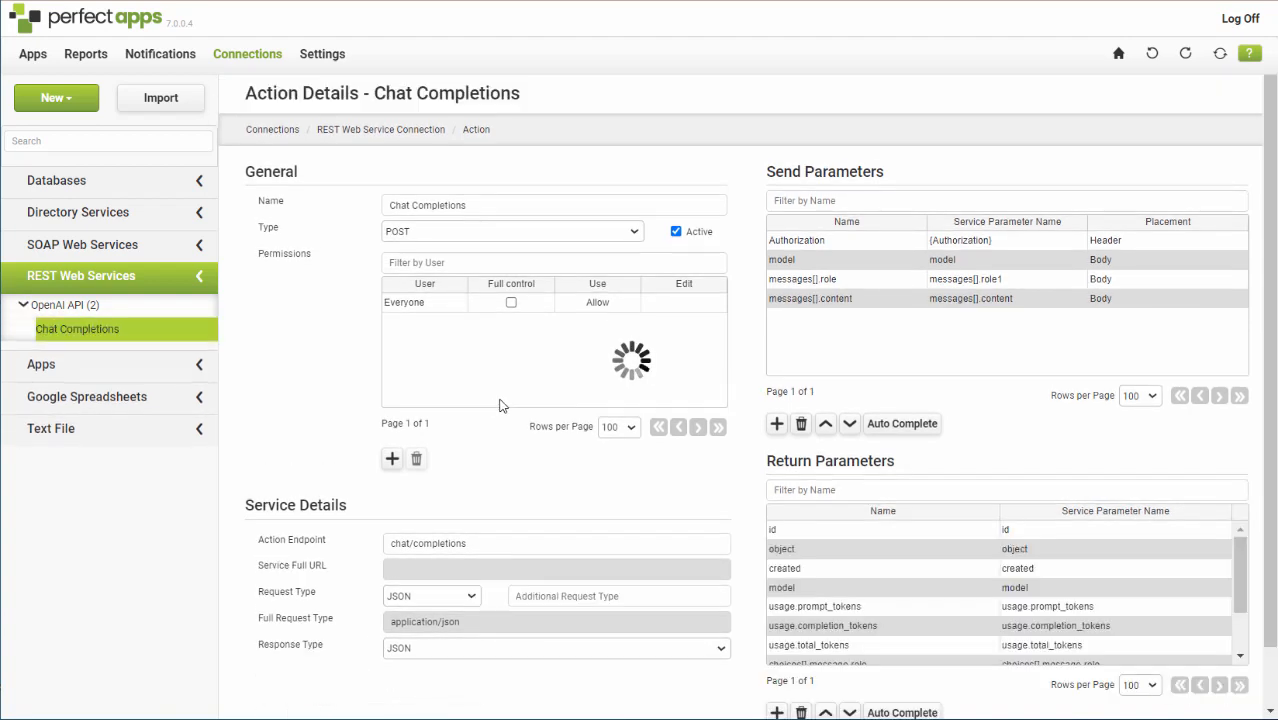
{"action": "scroll", "coordinate": [460, 474], "scroll_direction": "down", "scroll_amount": 1}
{"action": "scroll", "coordinate": [456, 473], "scroll_direction": "down", "scroll_amount": 1}
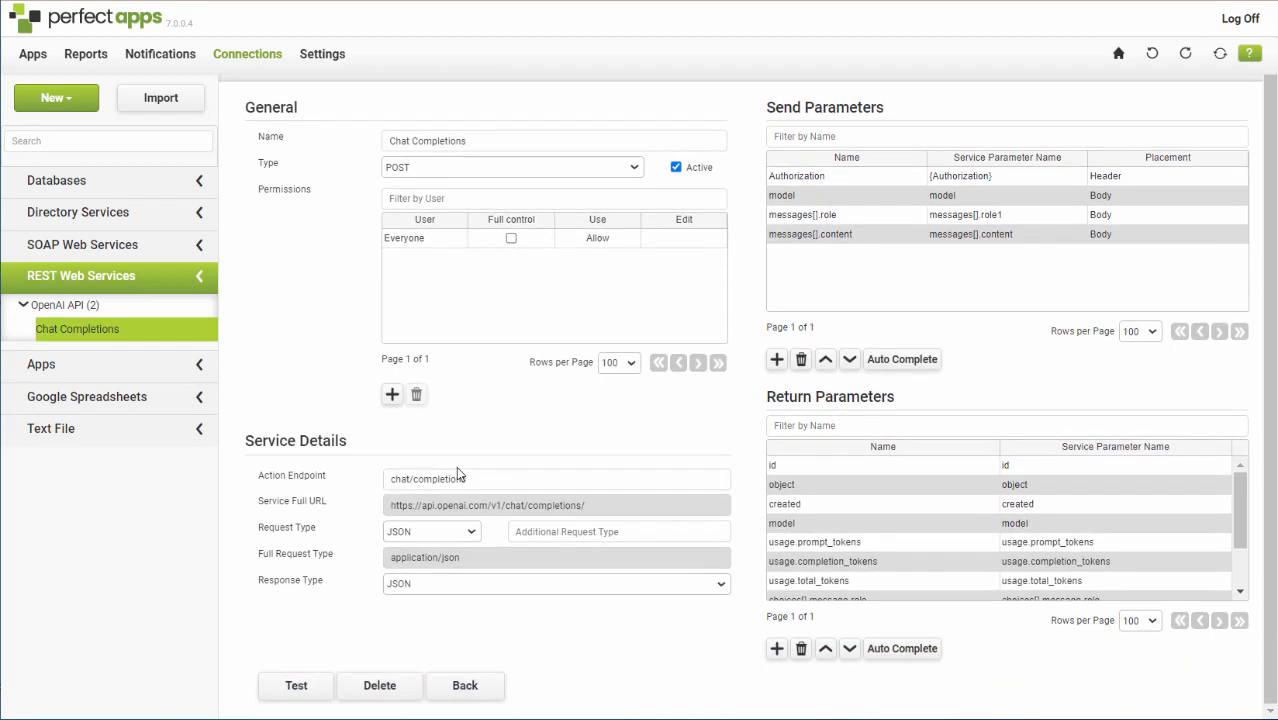